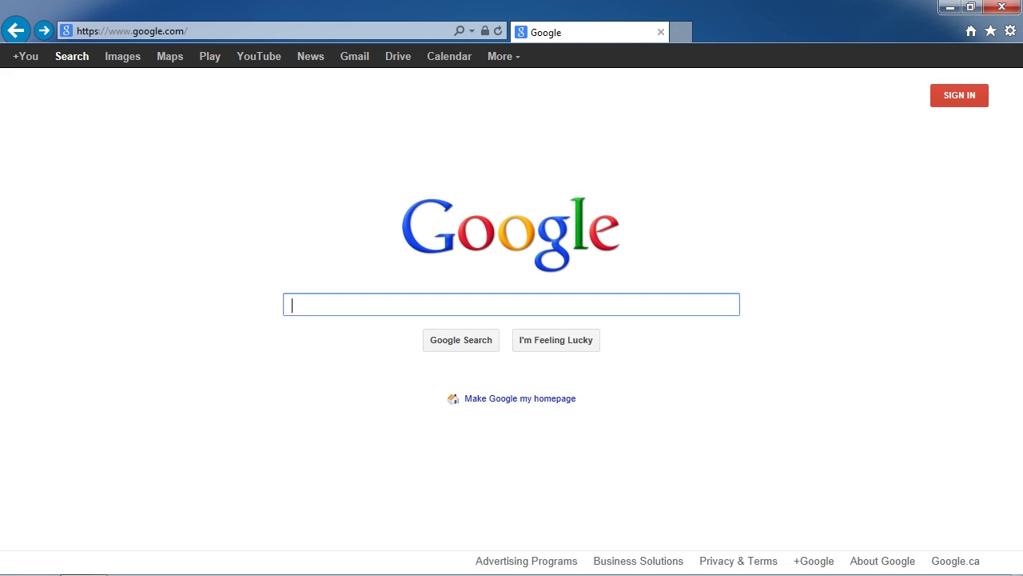
left_click(193, 30)
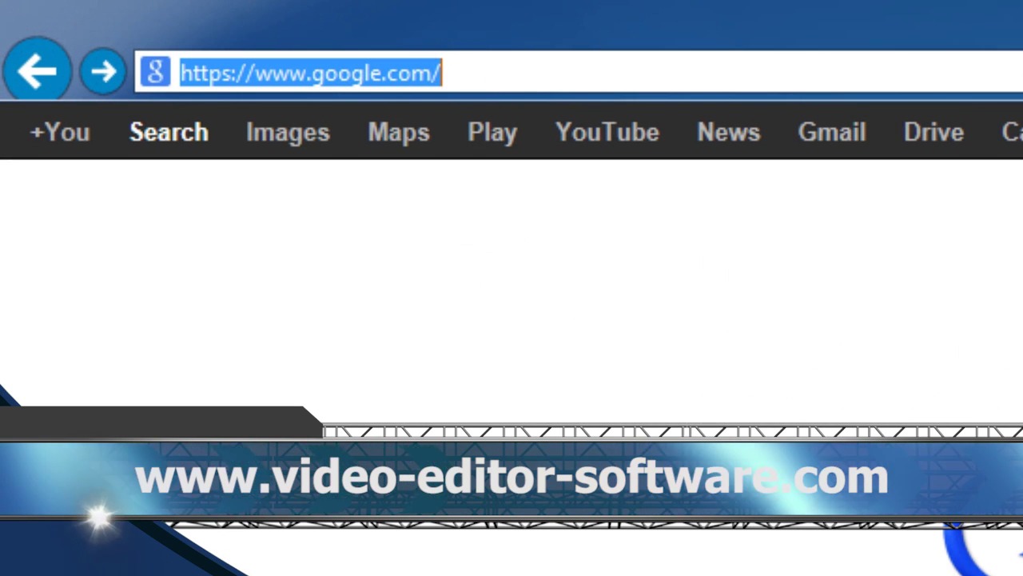
type("www")
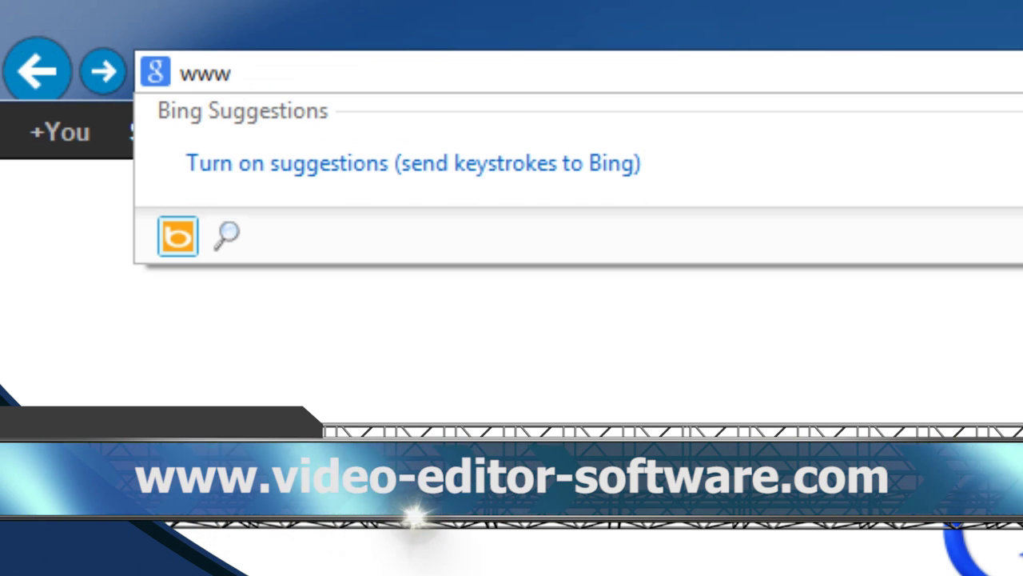
type(".video-editor-software")
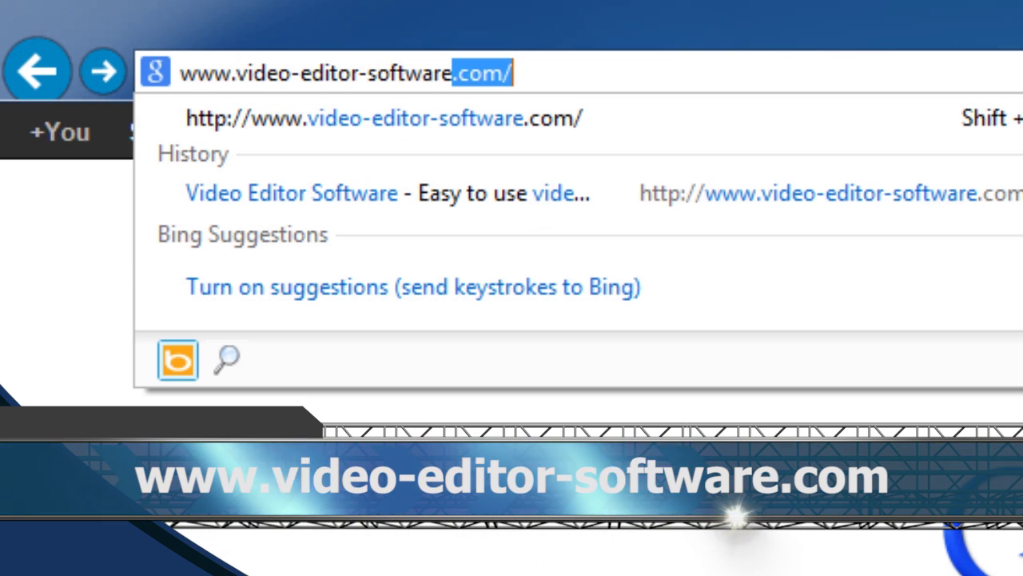
type(".com")
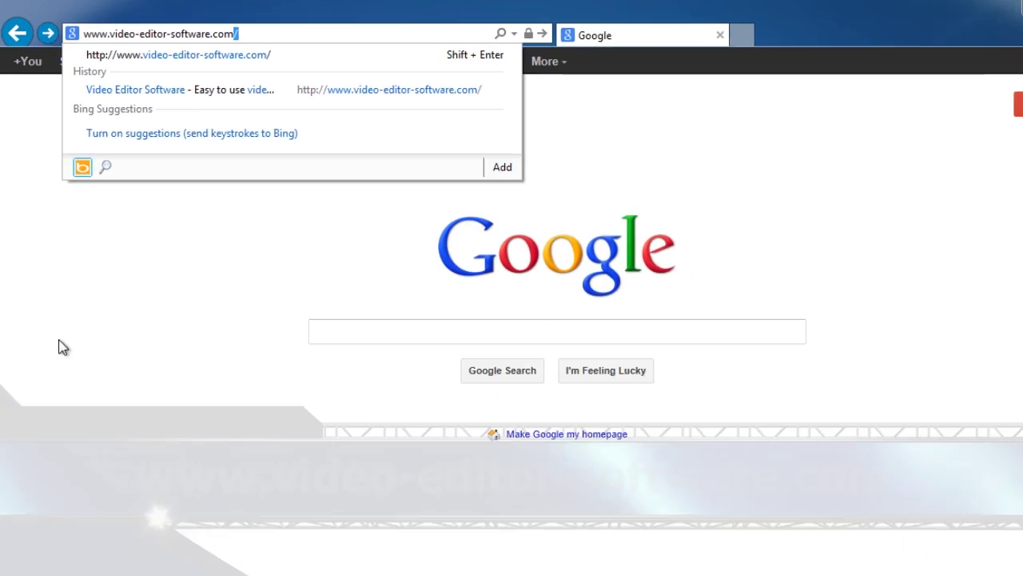
key("Return")
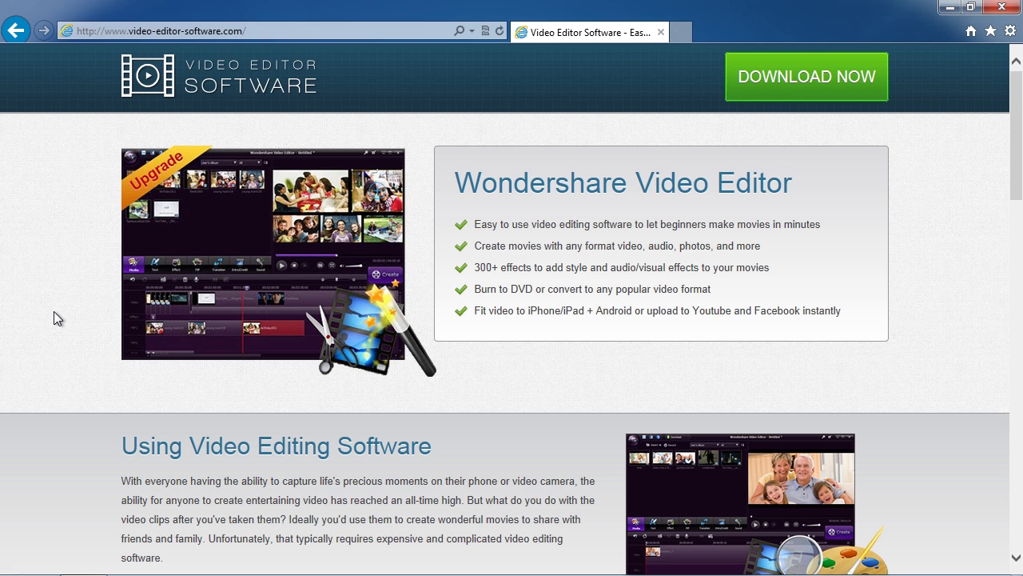
Step: Open the download page and compare the Mac and Windows versions, ending on Windows
left_click(814, 74)
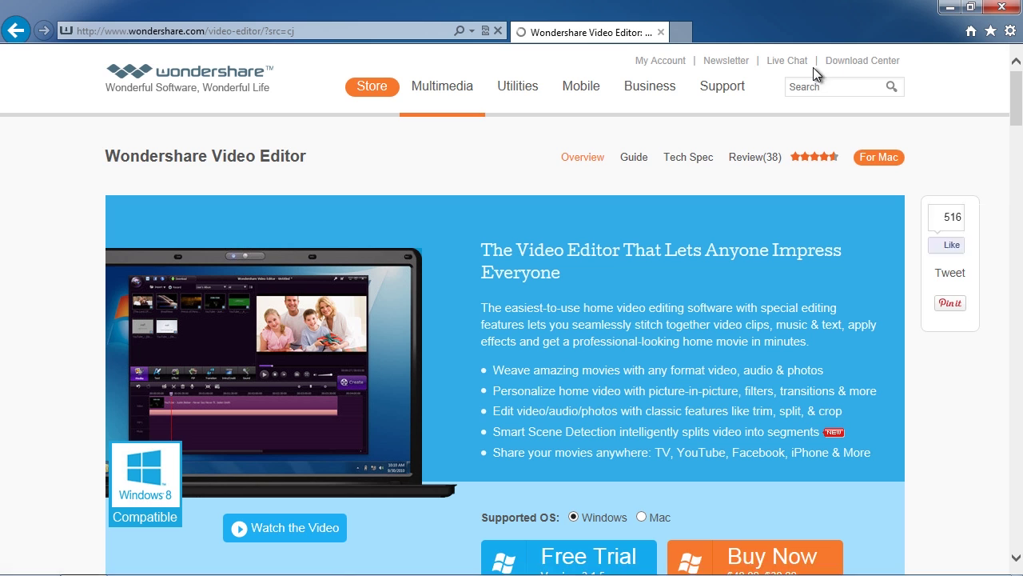
scroll(569, 359, "down", 2)
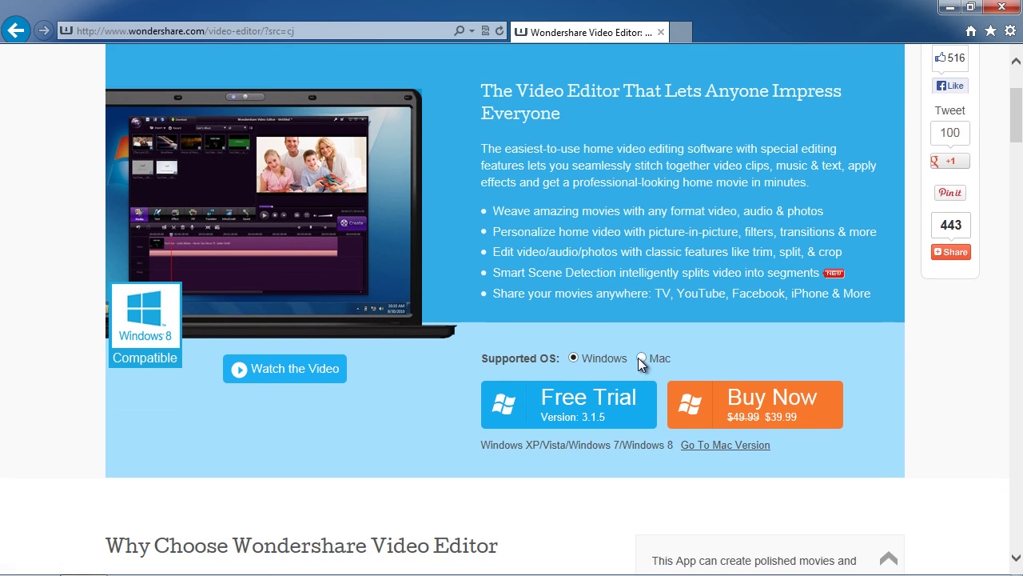
left_click(641, 358)
left_click(573, 359)
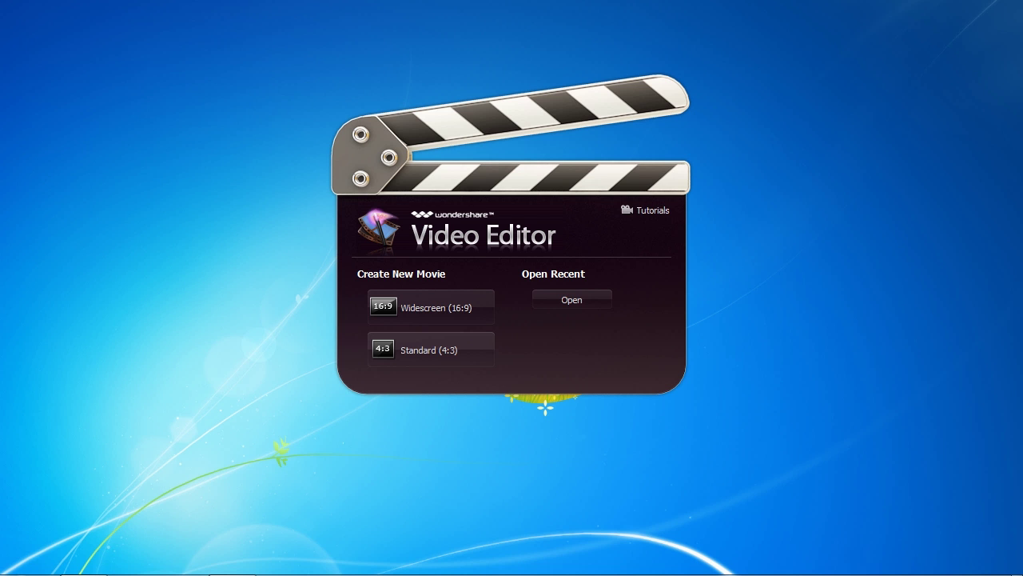
Step: Start a Standard 4:3 movie, import Flying eagle point of view.mp4, and preview it to 00:00:05
left_click(417, 349)
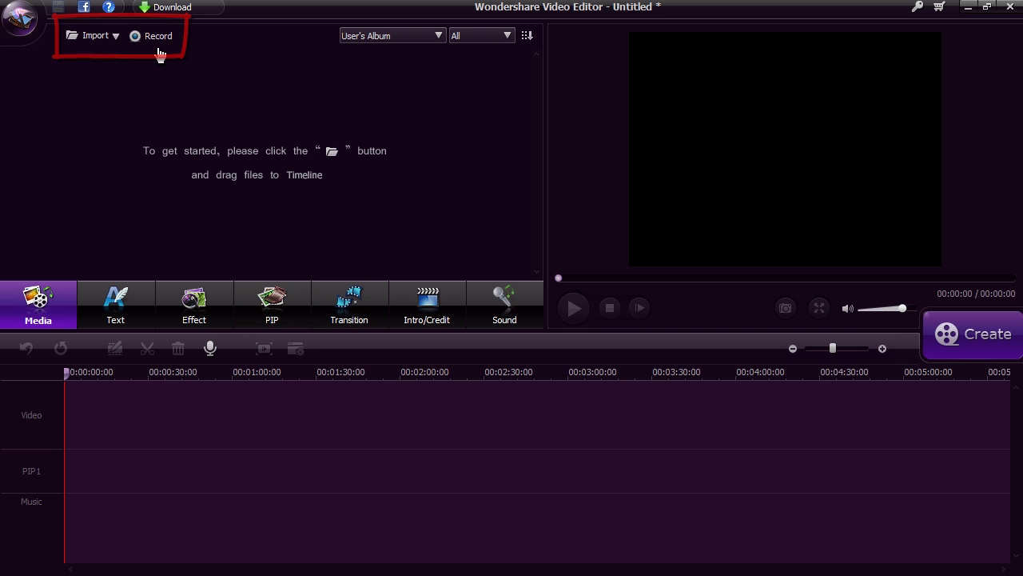
left_click(91, 36)
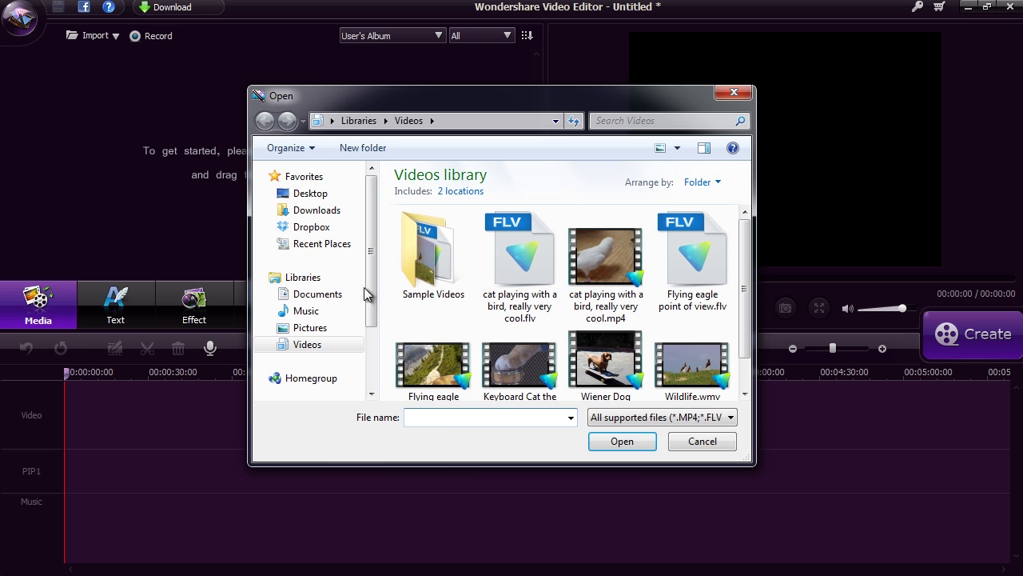
left_click(431, 376)
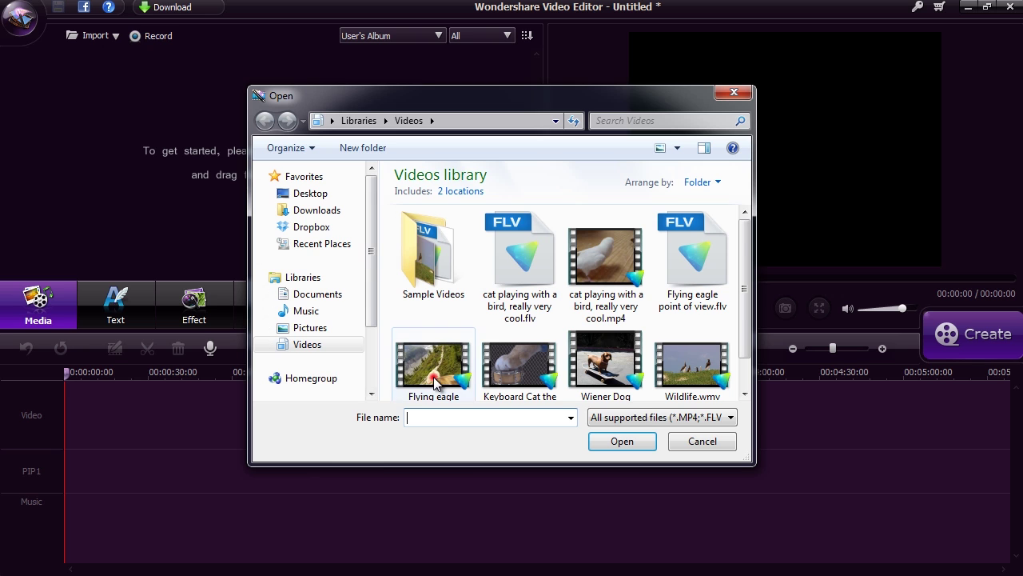
left_click(618, 442)
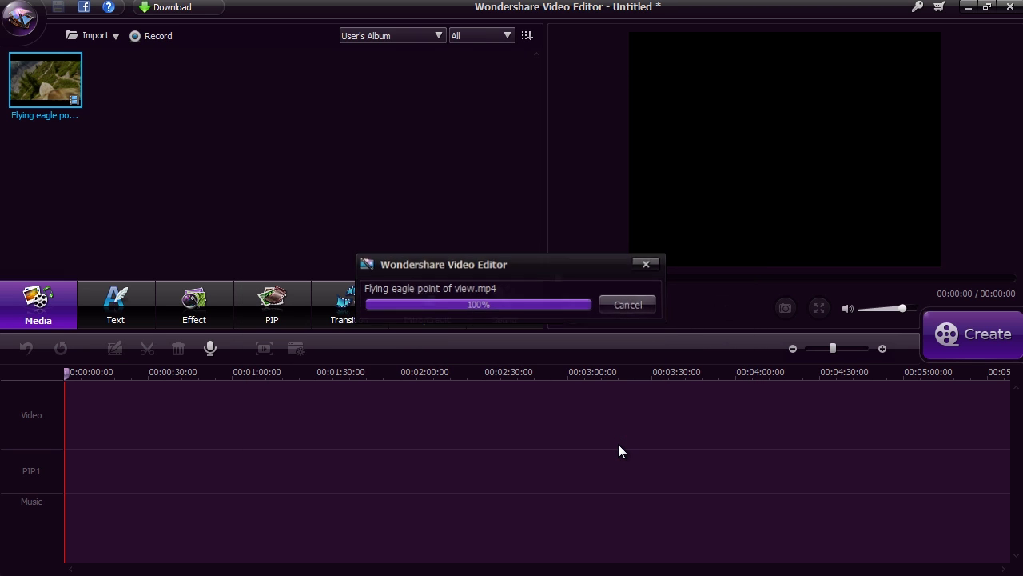
left_click(574, 308)
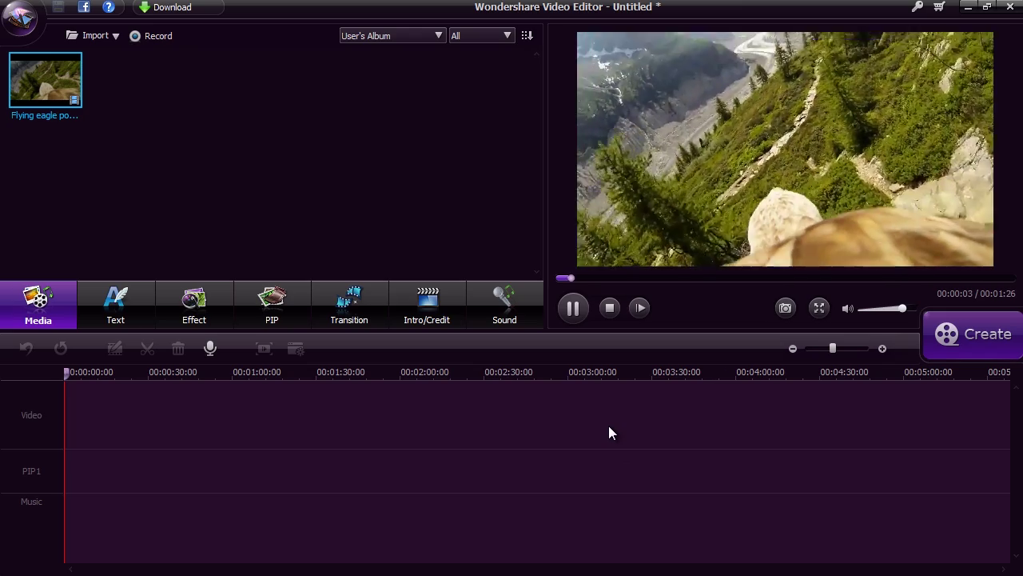
left_click(574, 307)
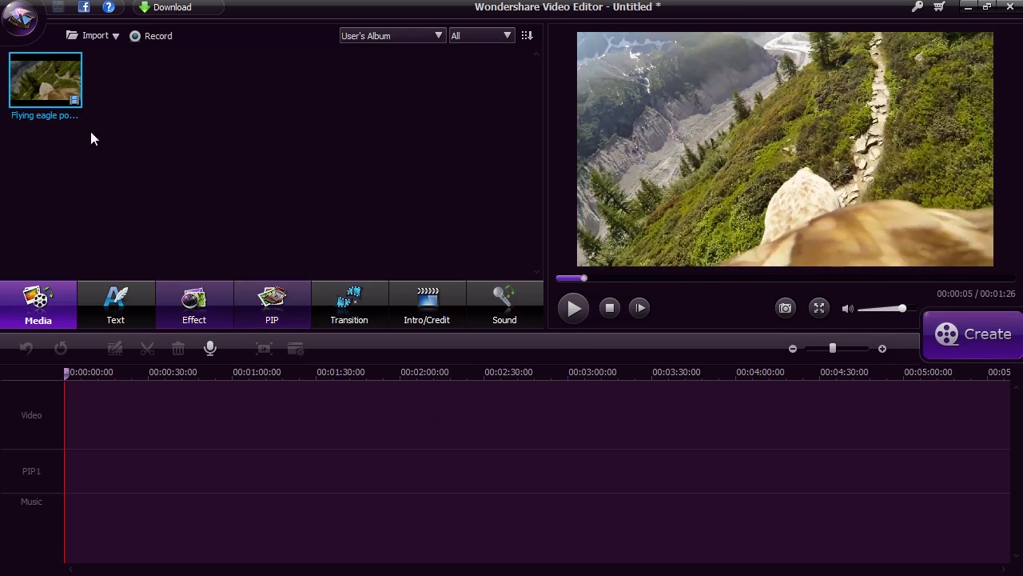
Step: Place the eagle clip on the Video track and widen the timeline view
mouse_move(46, 80)
left_mouse_down()
mouse_move(70, 391)
mouse_move(88, 397)
left_mouse_up()
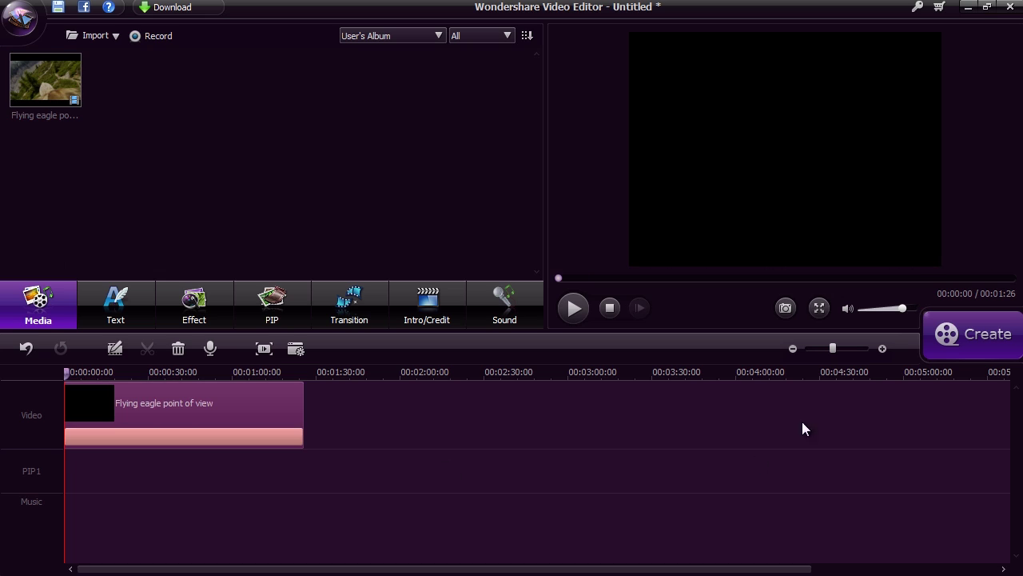
left_click_drag(836, 346, 840, 347)
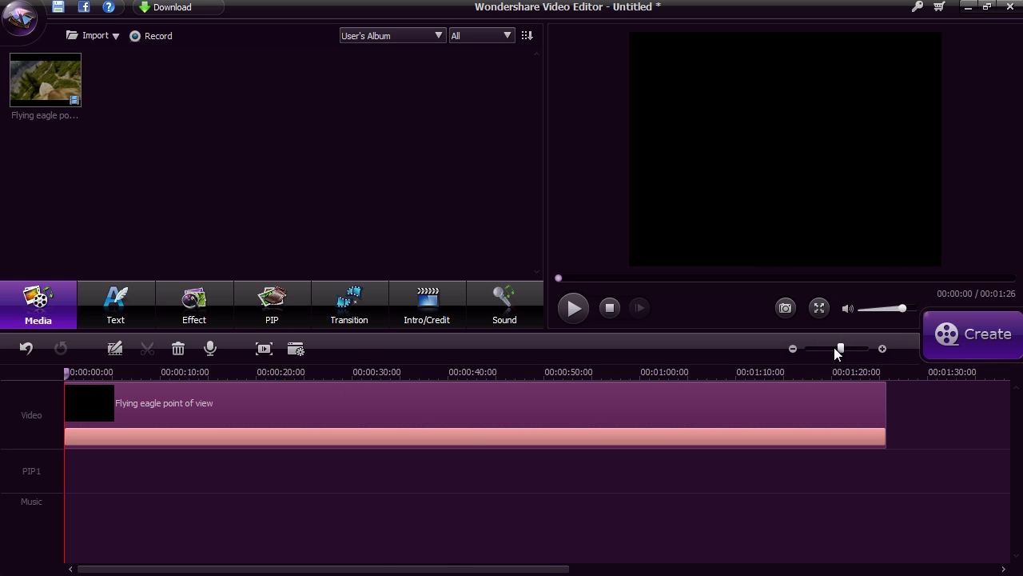
left_click(465, 373)
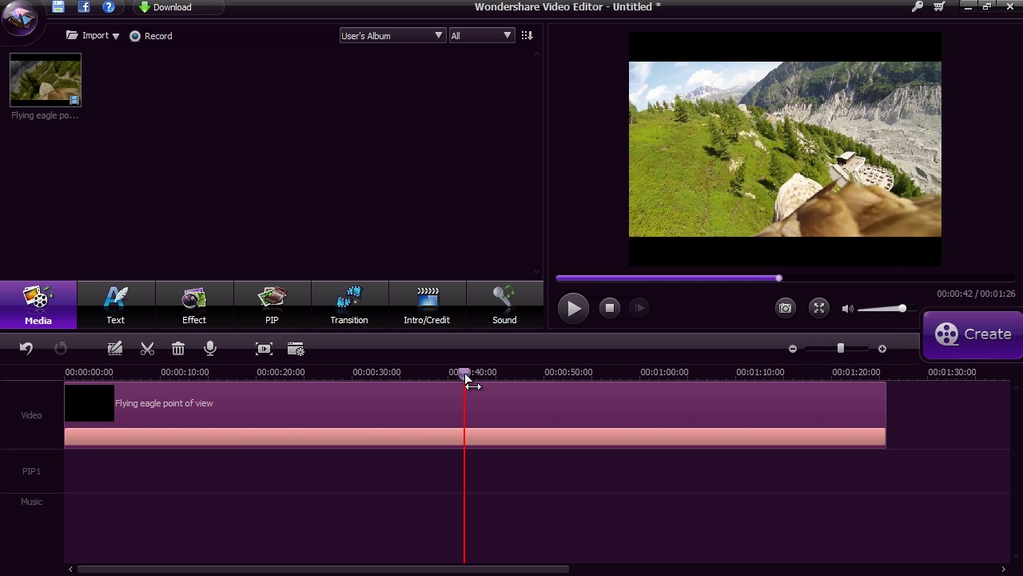
Step: Set the clip's hue to 2 and try rotating it 90° anticlockwise and back
left_click(116, 347)
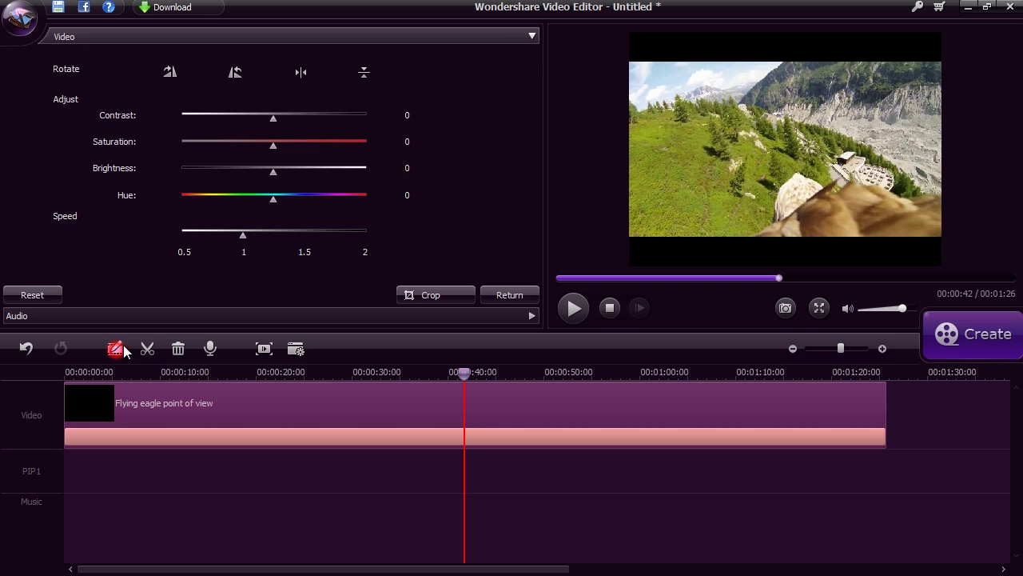
left_click(272, 206)
mouse_move(272, 206)
left_mouse_down()
mouse_move(338, 208)
mouse_move(222, 201)
mouse_move(272, 202)
mouse_move(271, 214)
left_mouse_up()
left_click(244, 235)
left_click(235, 72)
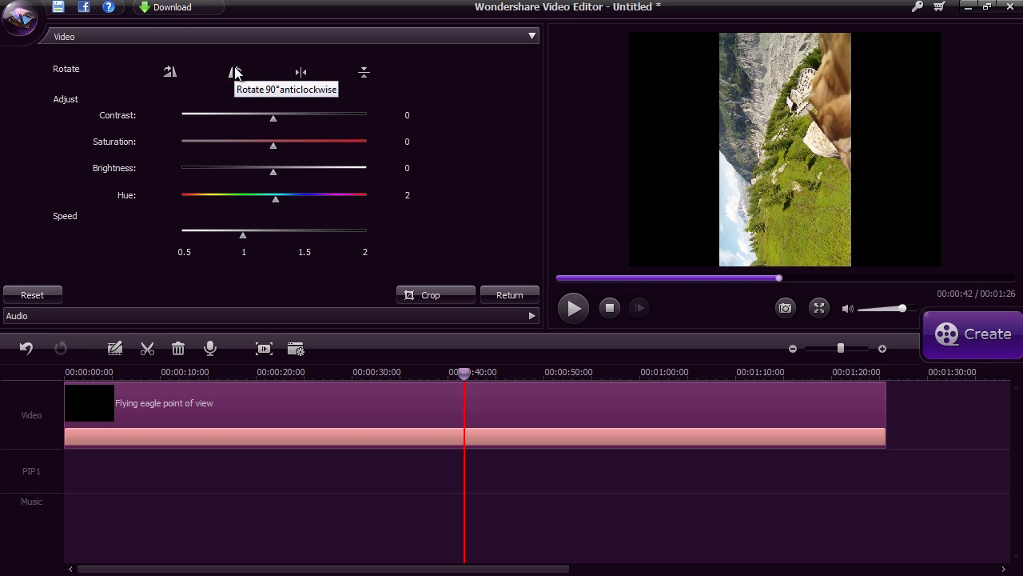
left_click(166, 72)
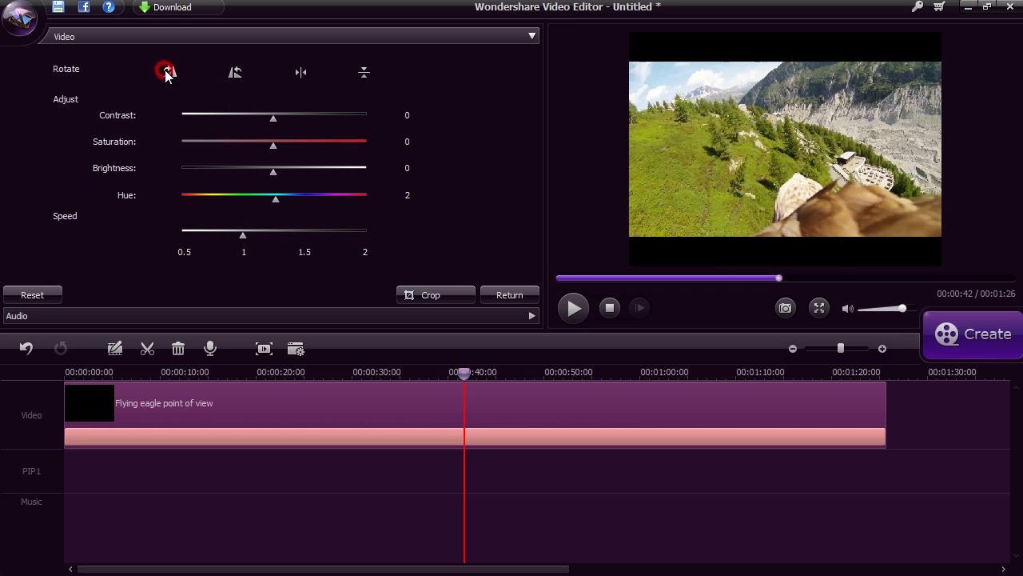
Step: Split the eagle clip at 00:01:16 and delete the ending
left_click(514, 295)
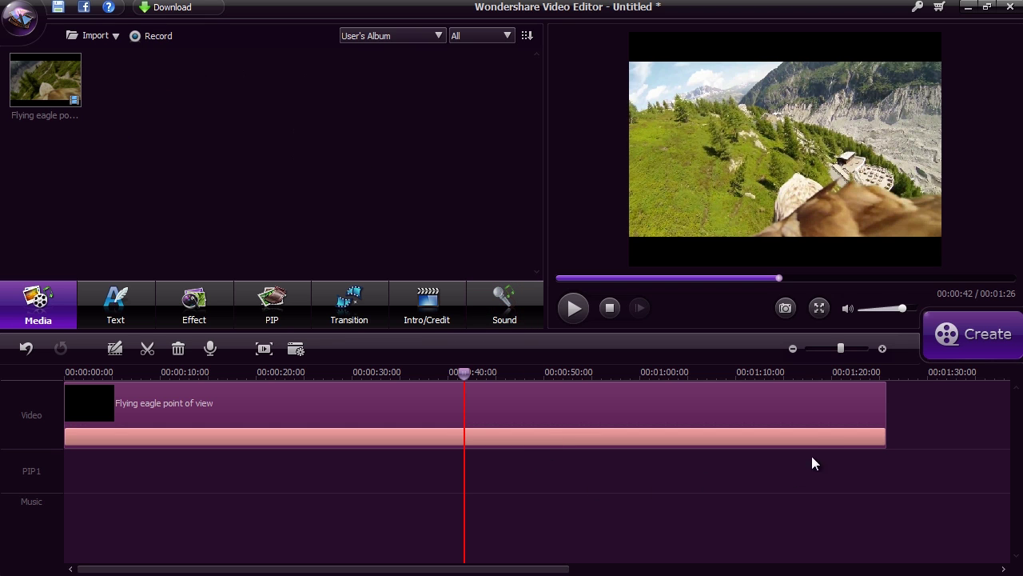
left_click(792, 373)
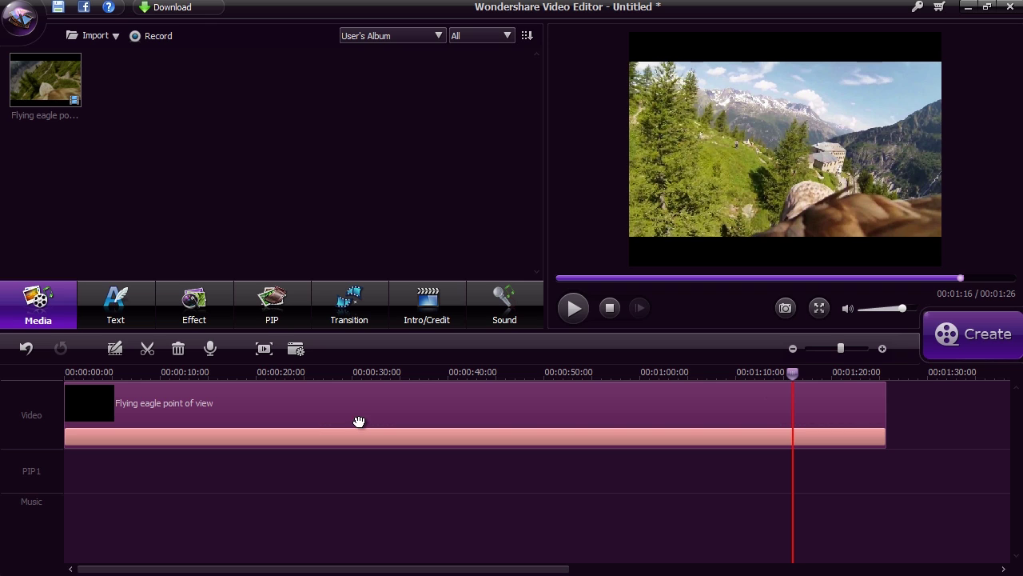
left_click(148, 351)
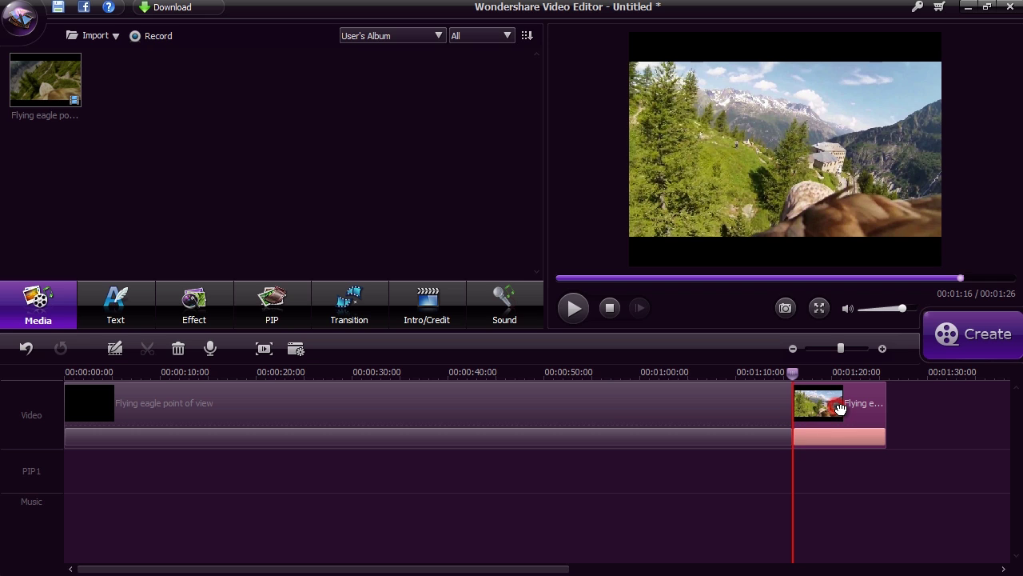
key("Delete")
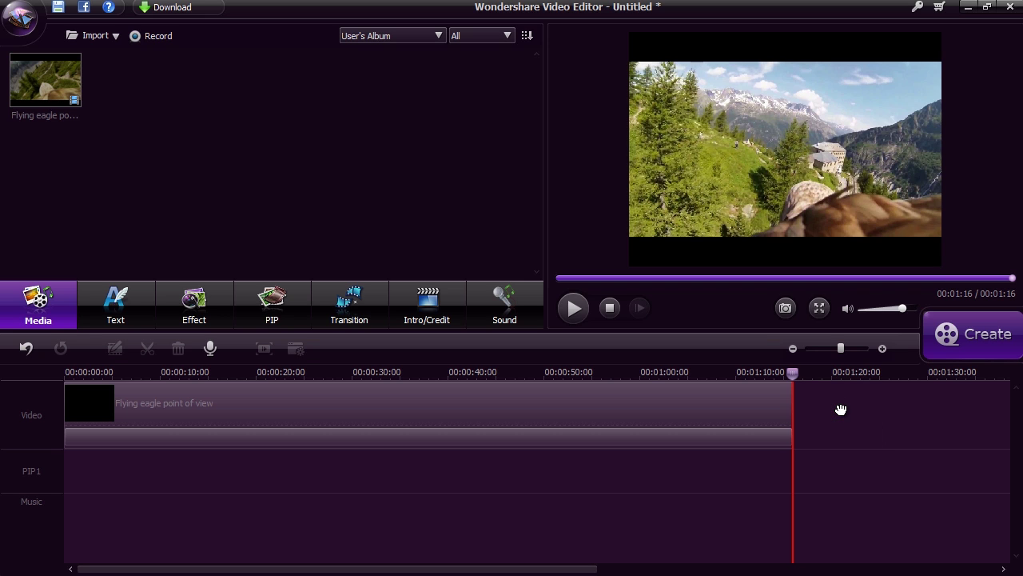
Step: Capture a still frame at 00:01:00 and shorten it to about 2 seconds
left_click(642, 373)
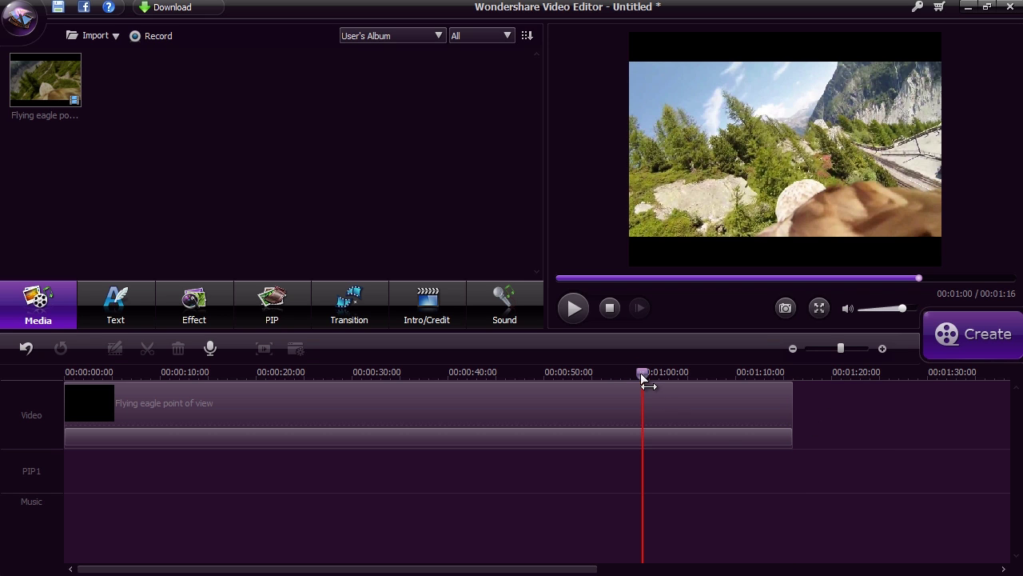
left_click(441, 409)
left_click(264, 347)
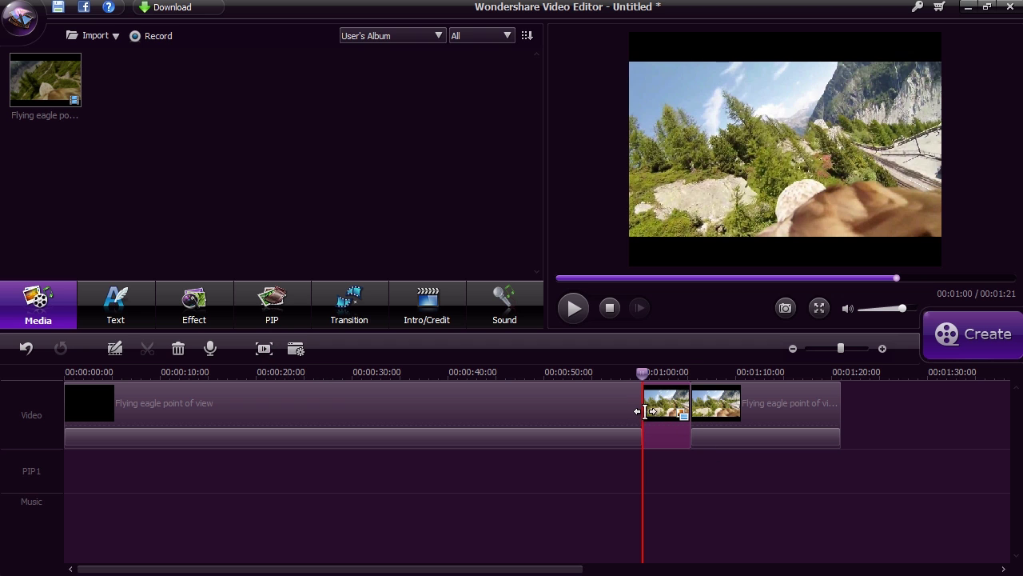
left_click_drag(645, 411, 674, 412)
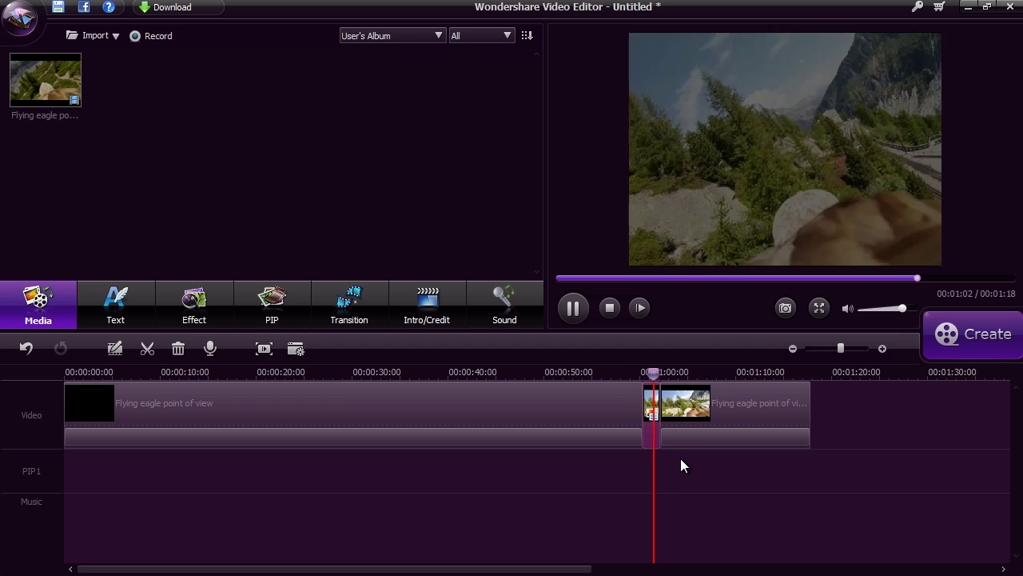
left_click(574, 308)
Step: Add a Rotate out title reading 'Free bird!' at 0:46 and check it in playback
left_click(507, 372)
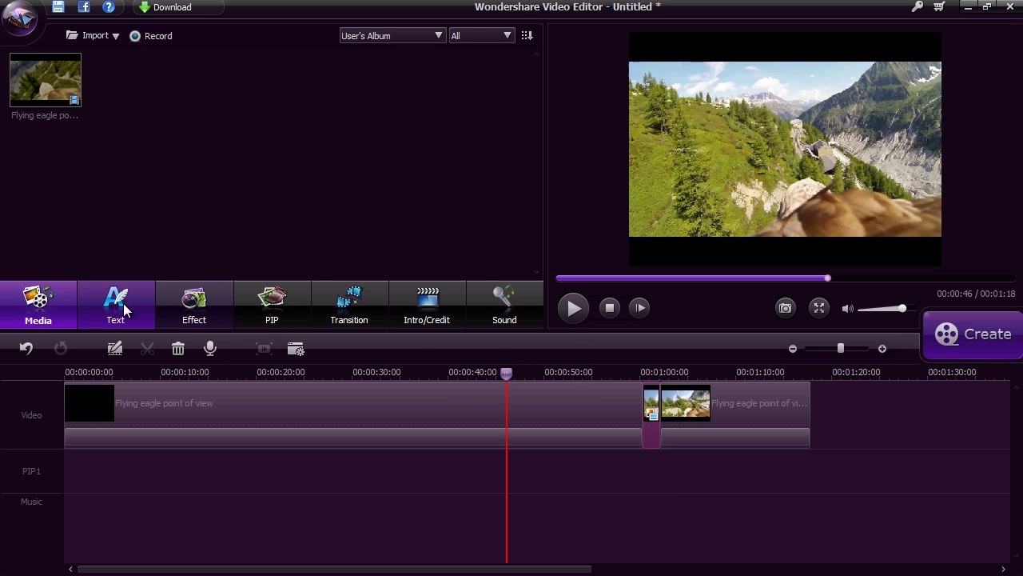
left_click(125, 310)
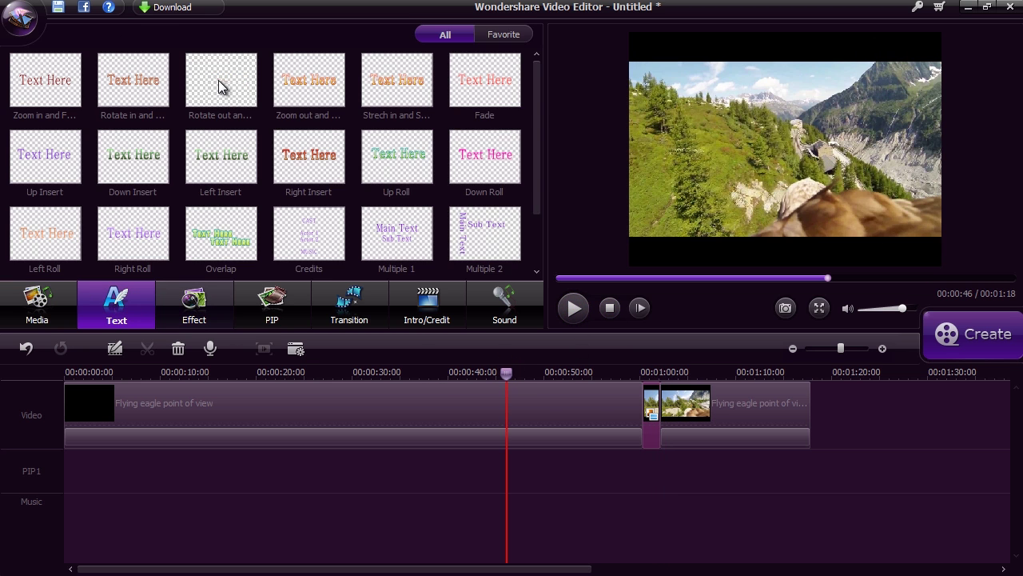
left_click_drag(221, 86, 522, 499)
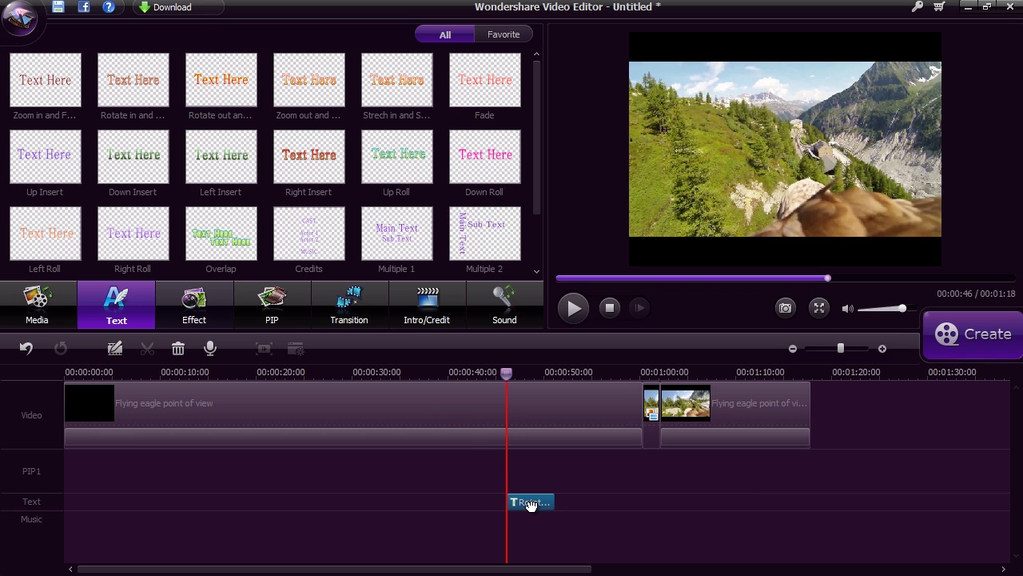
double_click(531, 502)
left_click_drag(87, 56, 3, 61)
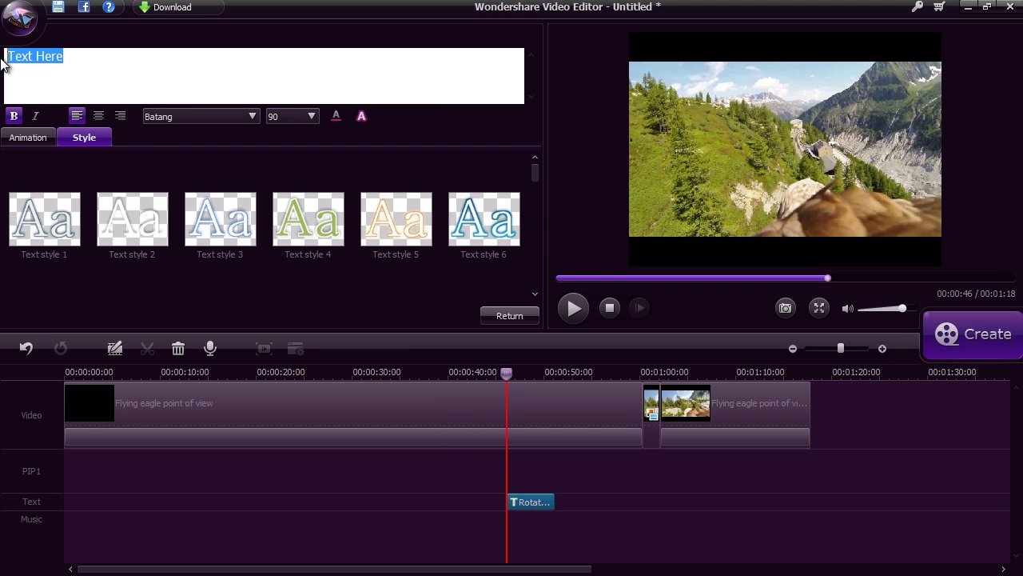
type("Free bird!")
left_click(497, 315)
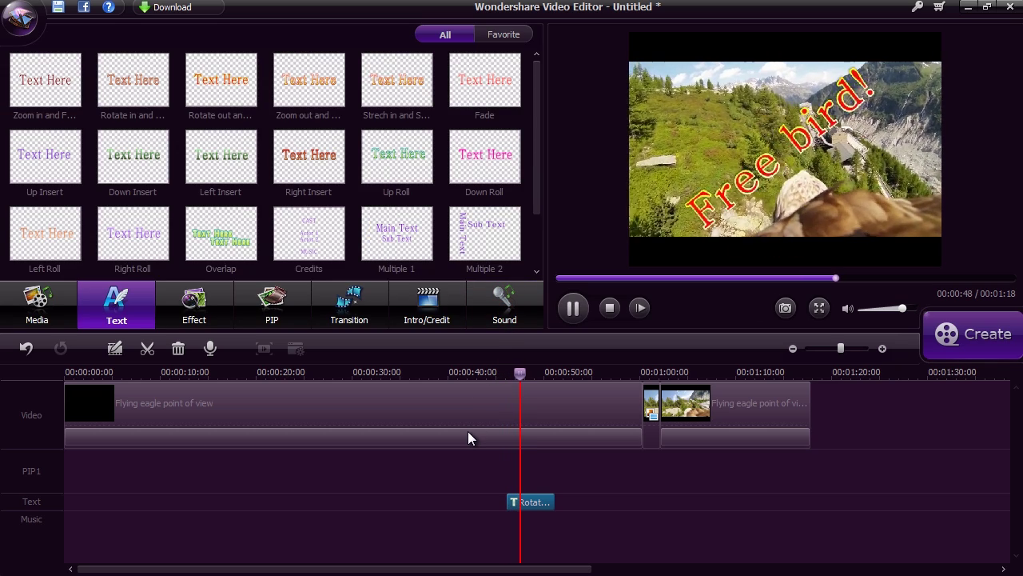
key("space")
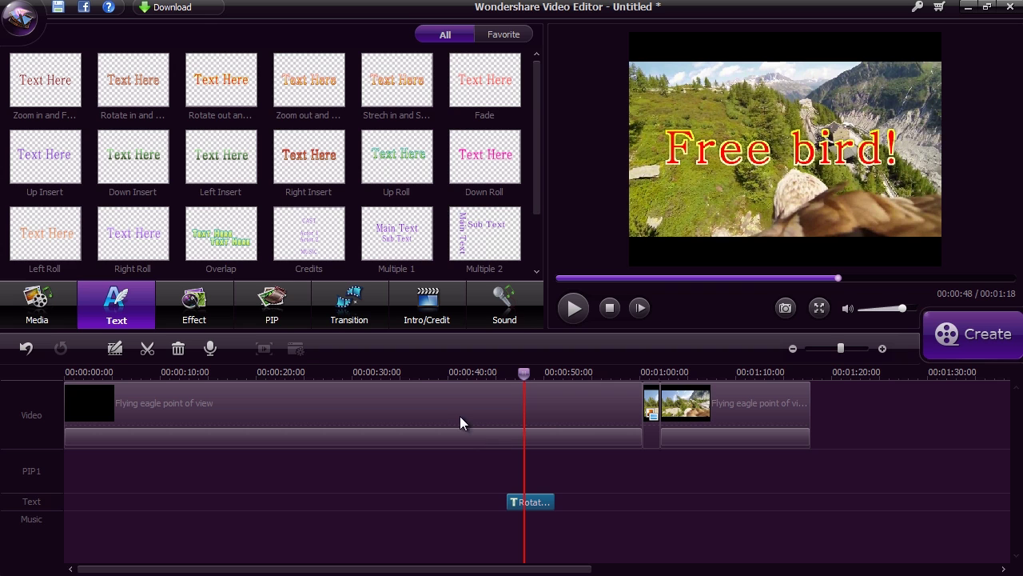
left_click(406, 372)
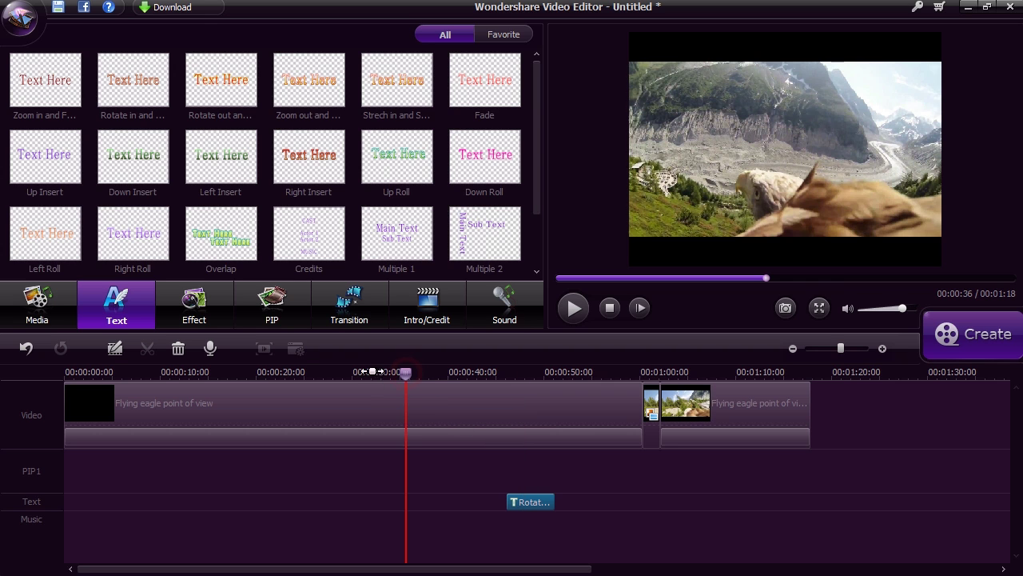
Step: After previewing BWFilter and Hot, drop Partical 1 at 0:36 and play it back
left_click(199, 314)
left_click(397, 80)
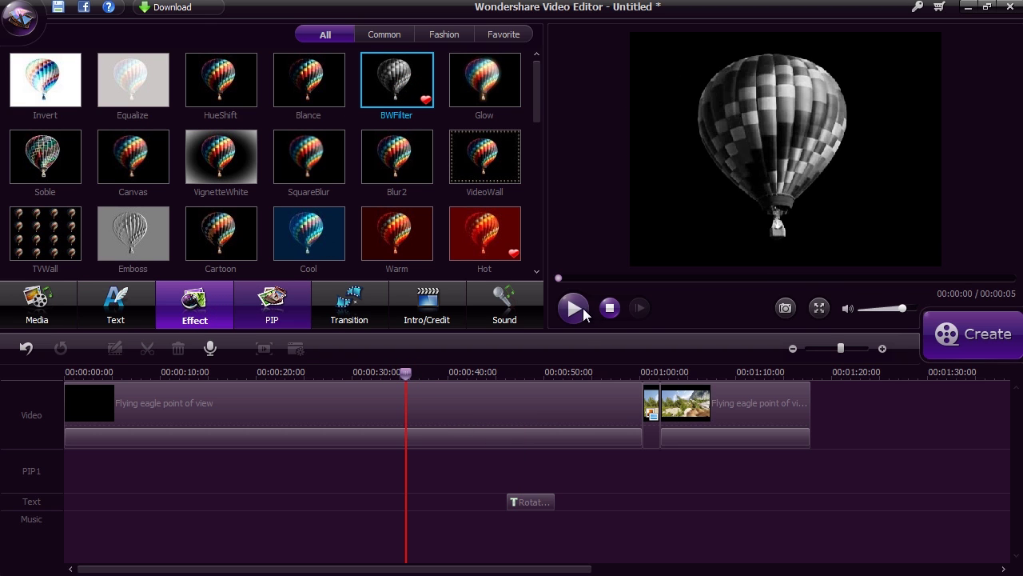
left_click(478, 232)
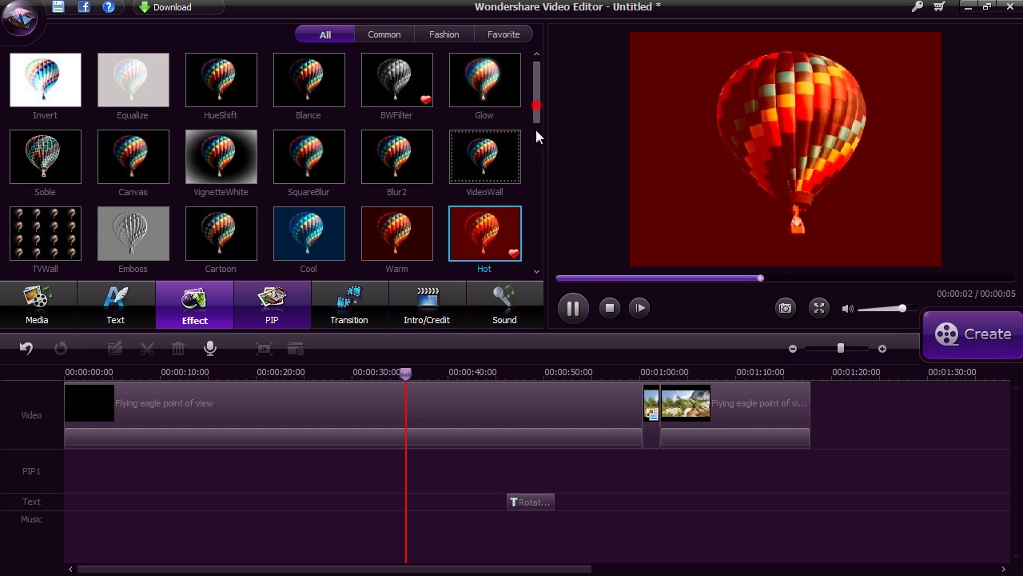
left_click_drag(535, 128, 513, 273)
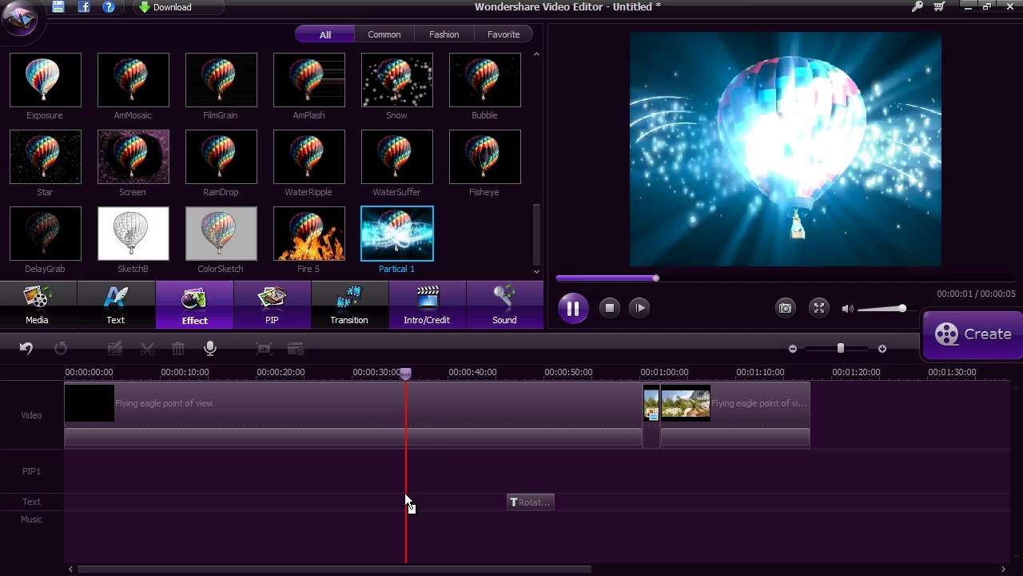
left_click_drag(405, 497, 409, 475)
key("space")
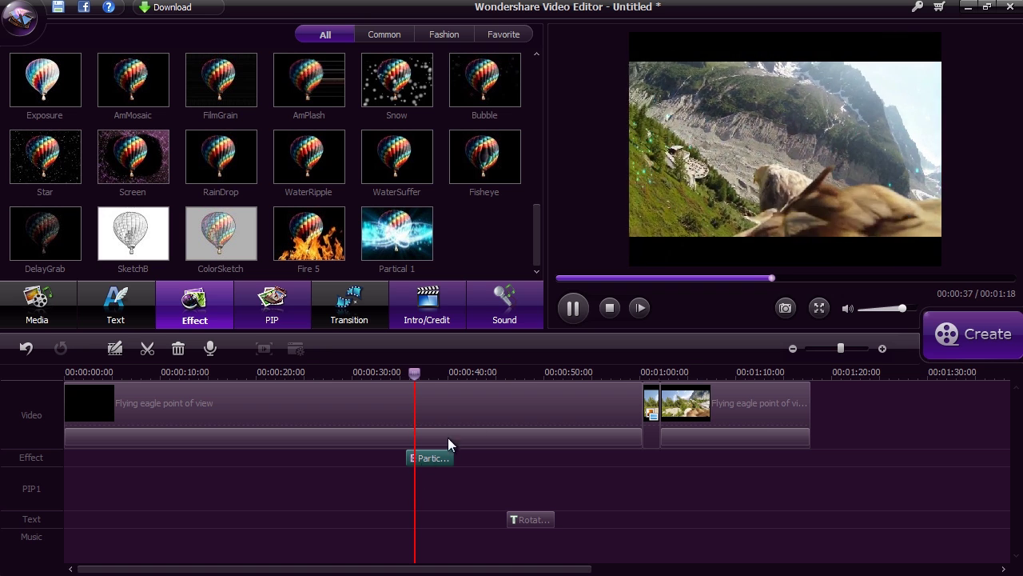
left_click(574, 309)
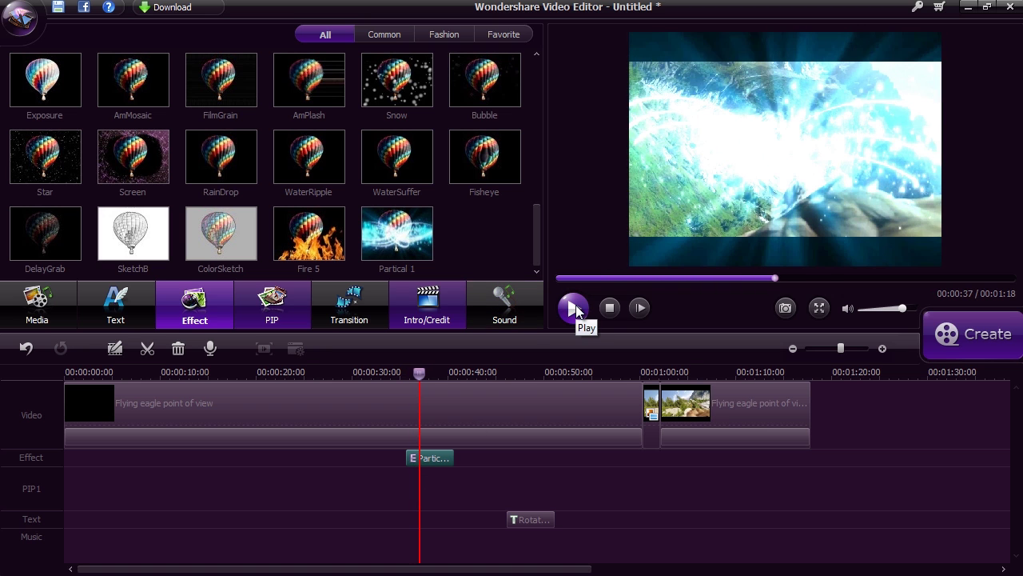
left_click(325, 375)
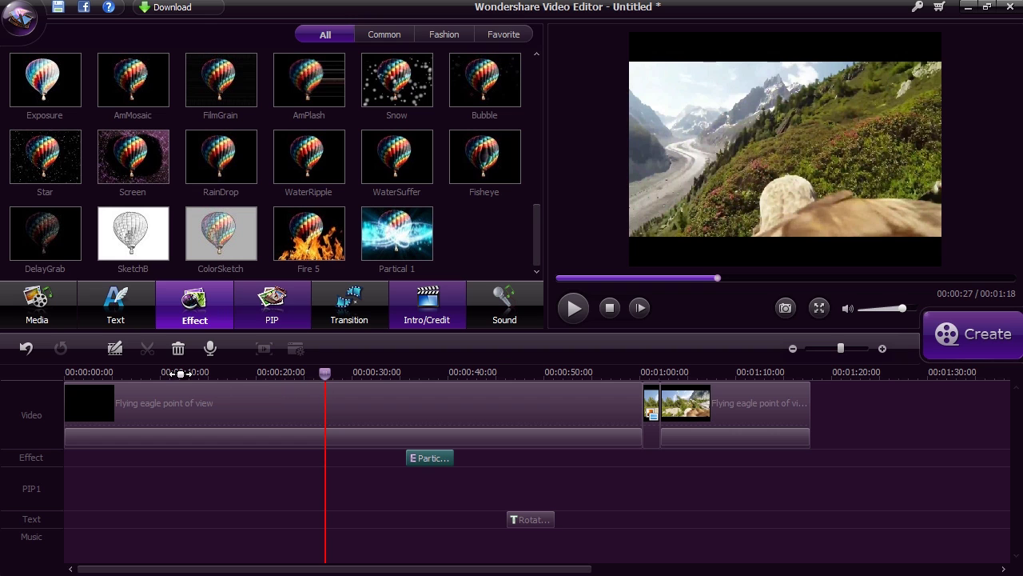
left_click(194, 384)
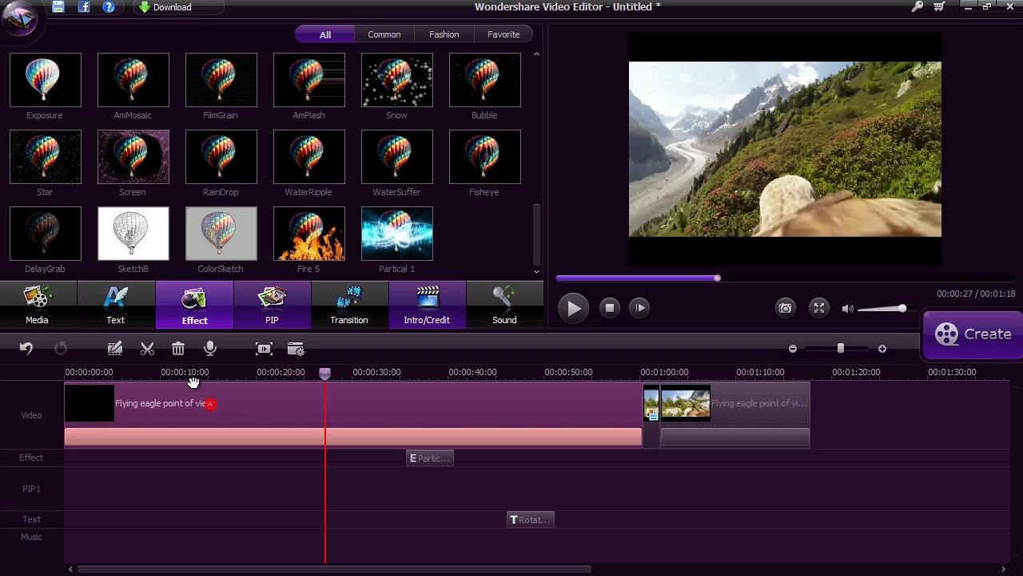
Step: Preview the Col_whisk and Cross_shutter_2 transitions
left_click(350, 309)
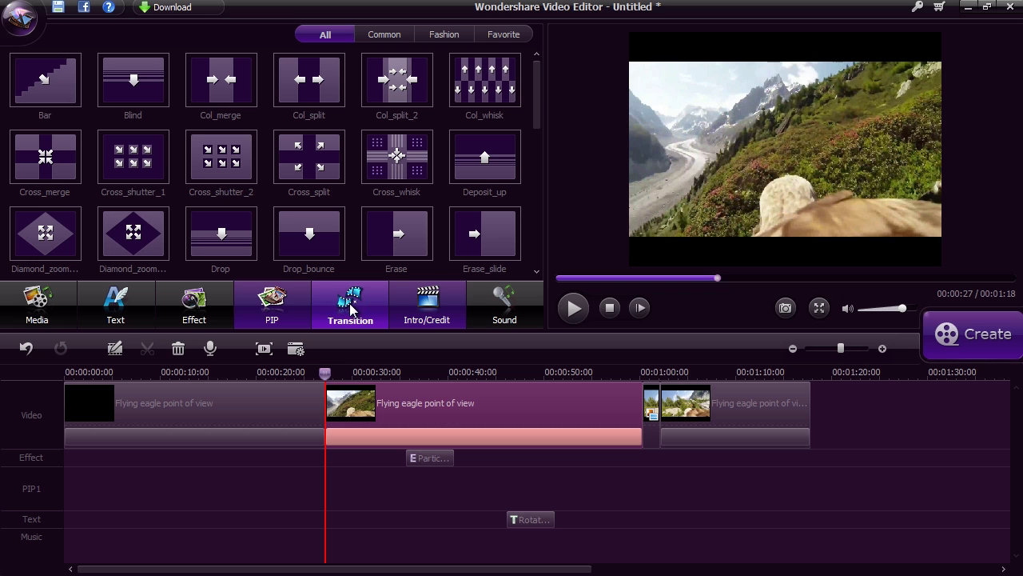
left_click(494, 92)
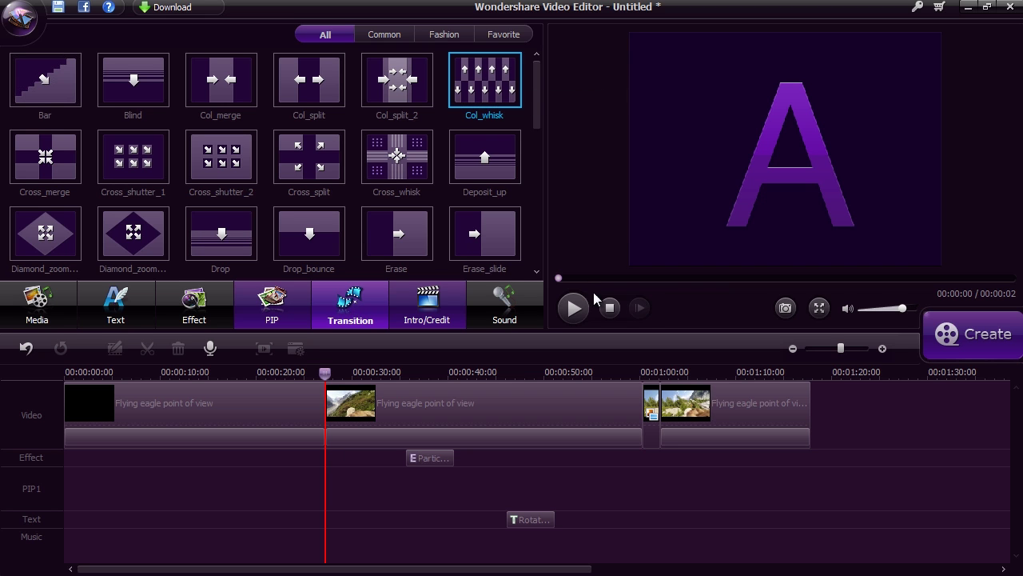
left_click(570, 312)
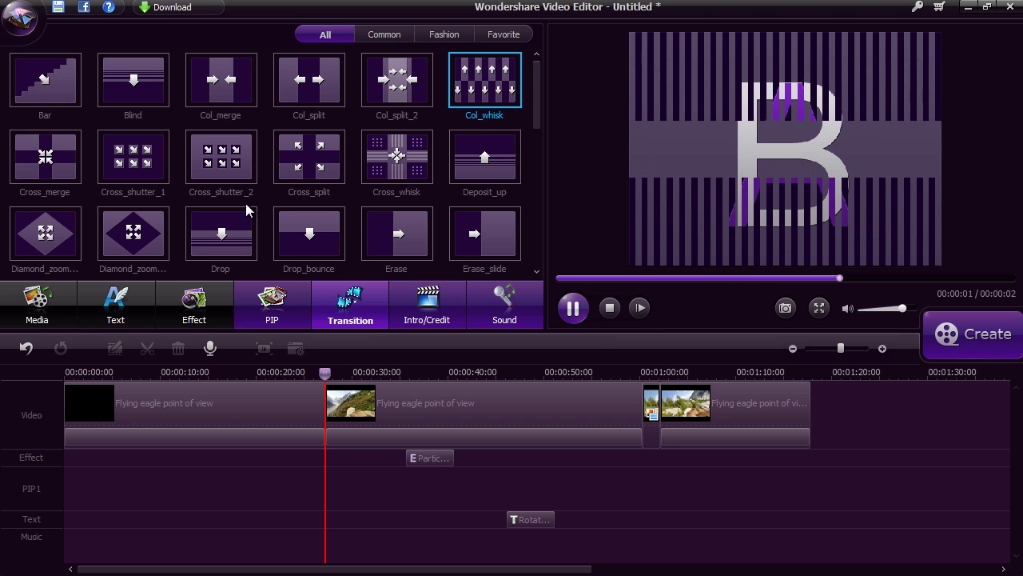
left_click(229, 162)
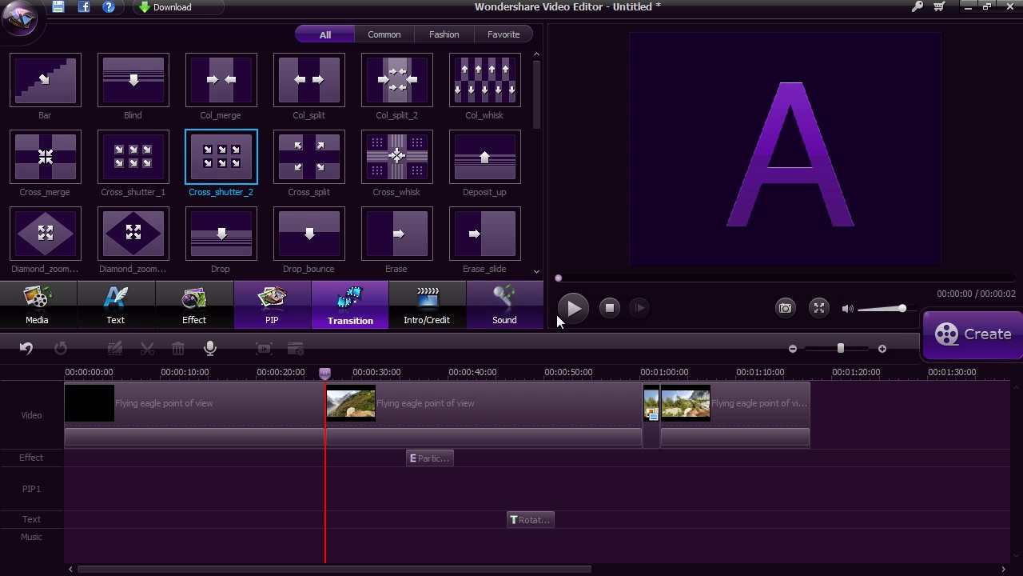
left_click(571, 310)
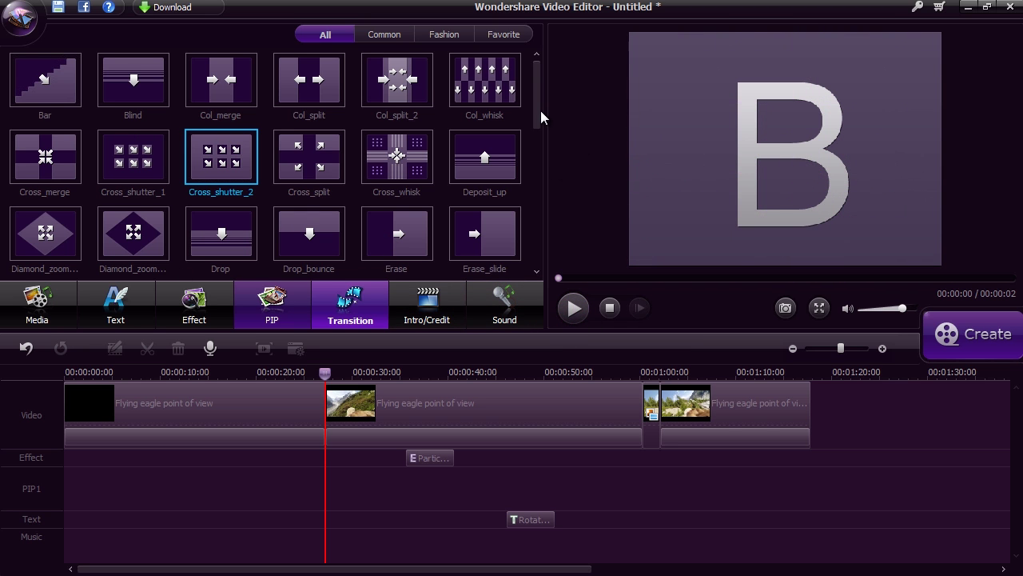
Step: Insert the MoveRect_1 transition at the split near 0:27 and play through it
left_click_drag(538, 114, 535, 142)
left_click(482, 240)
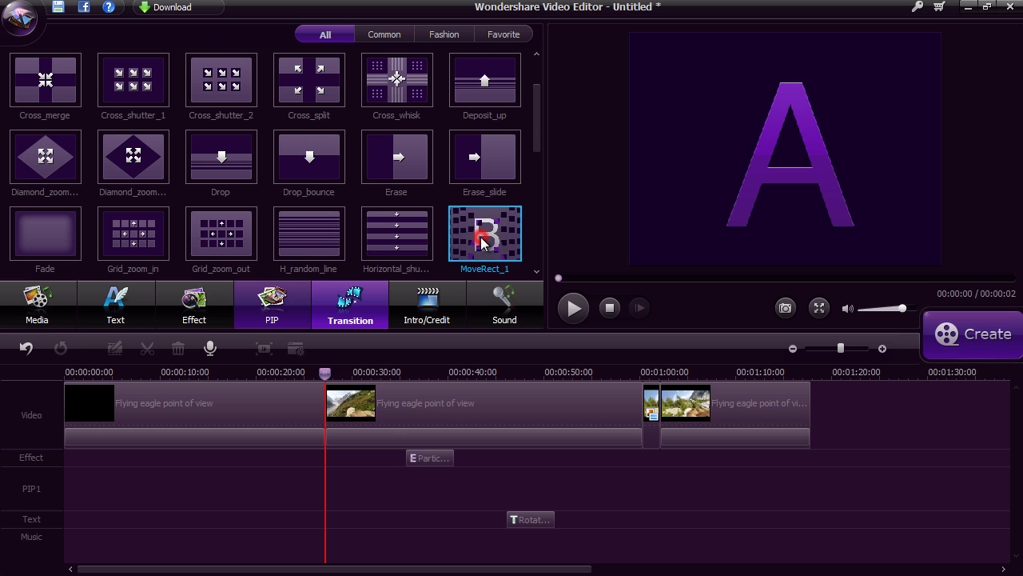
left_click_drag(482, 240, 305, 403)
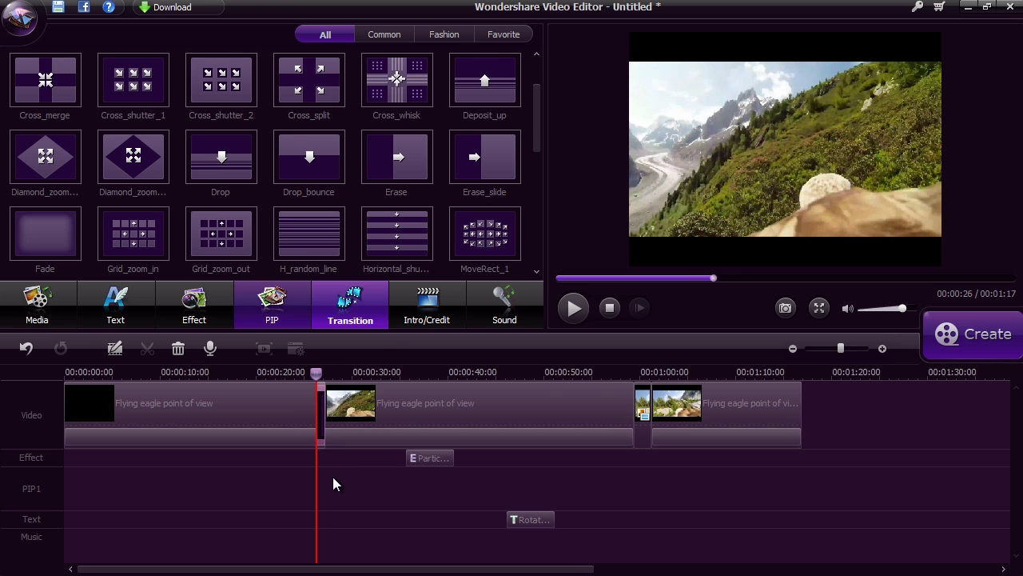
key("space")
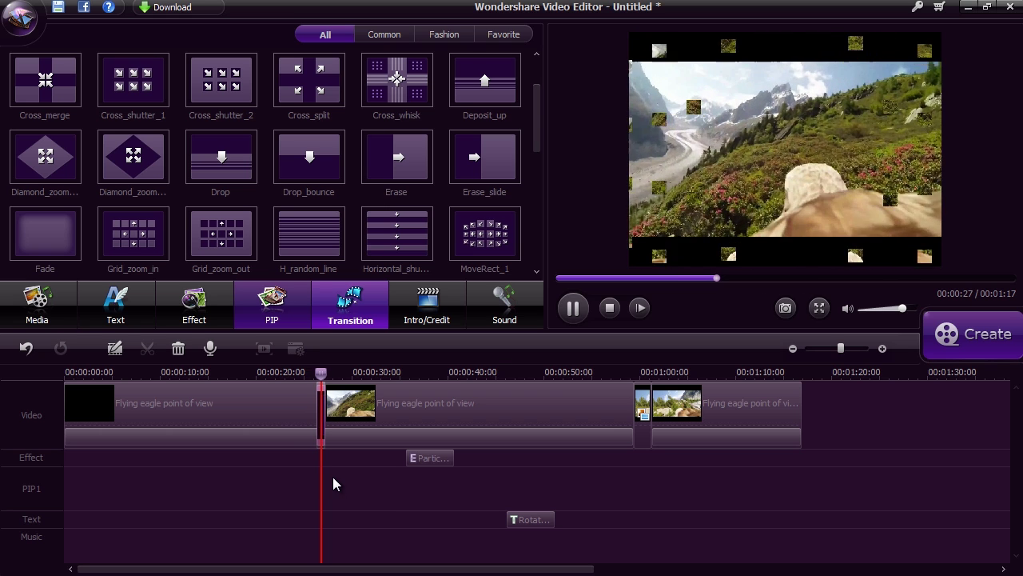
key("space")
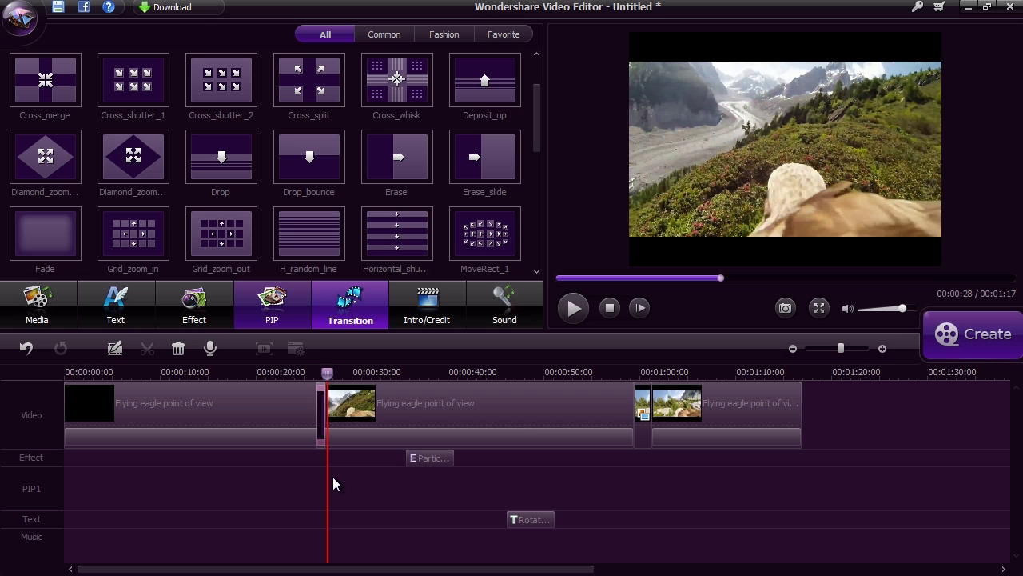
left_click(80, 372)
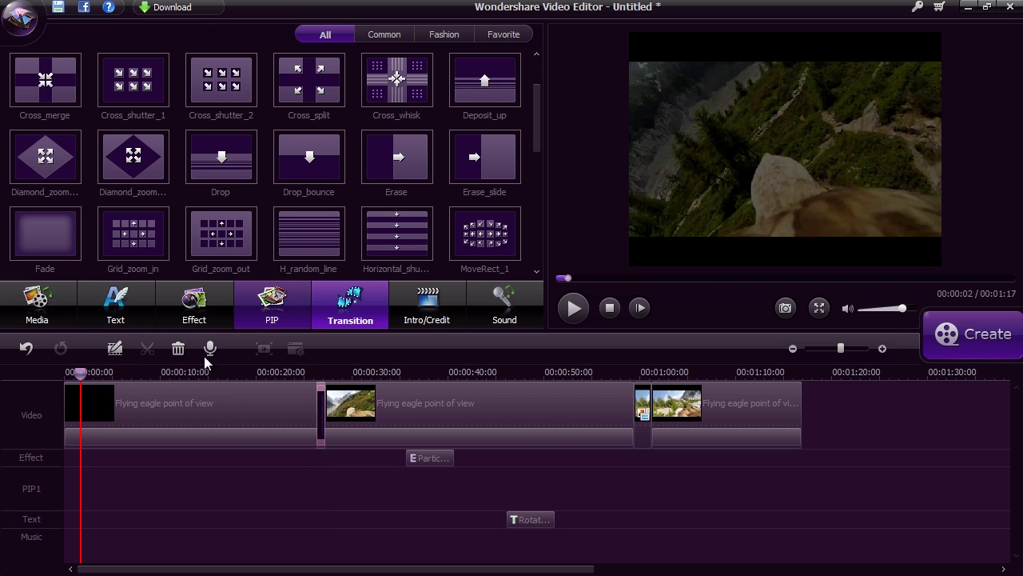
Step: Place the Bright intro at the timeline start and retitle it 'Flying Eagle POV'
left_click(430, 303)
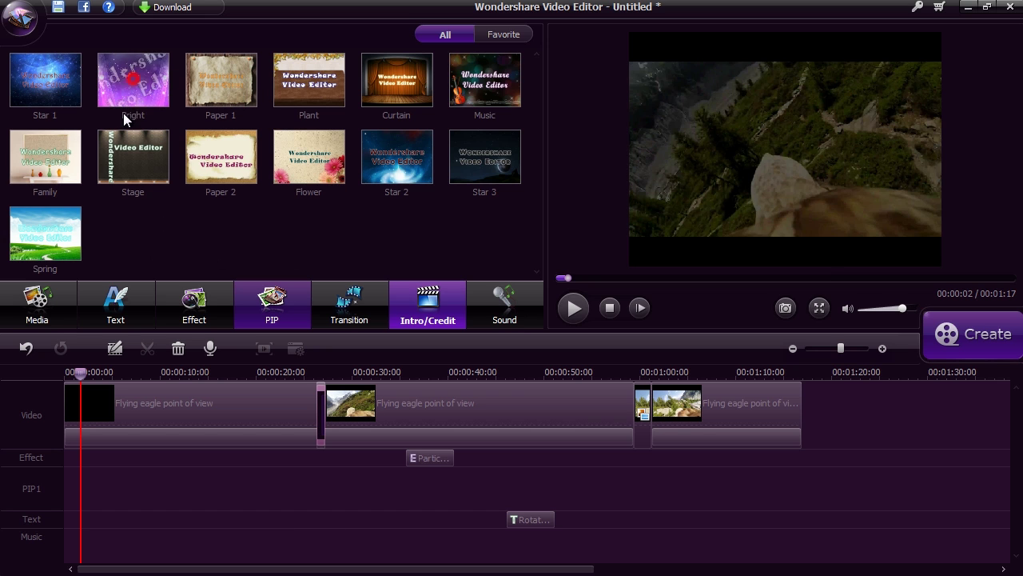
left_click_drag(64, 452, 67, 478)
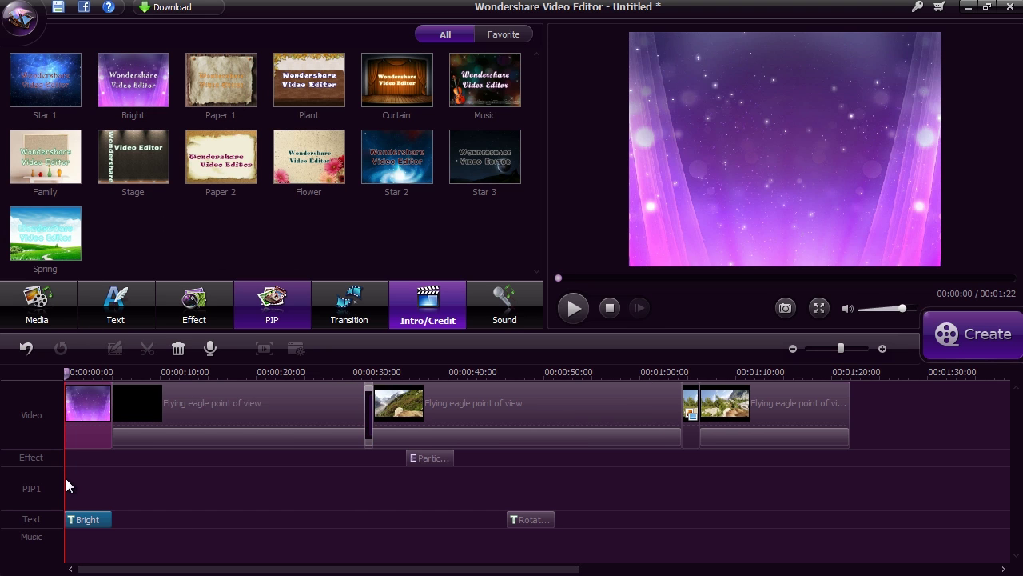
double_click(88, 520)
left_click_drag(7, 54, 86, 75)
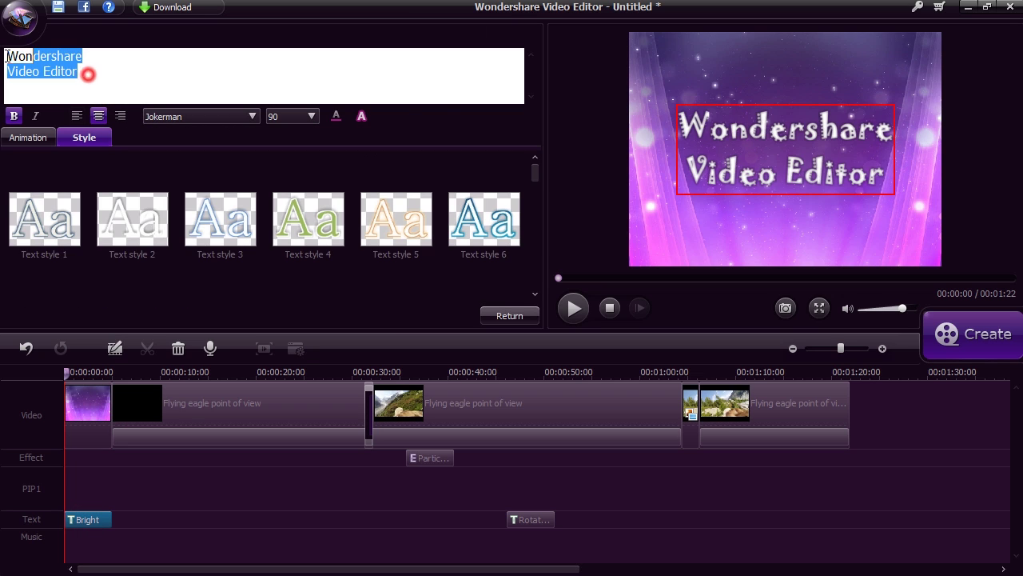
type("Flying Eagle POV")
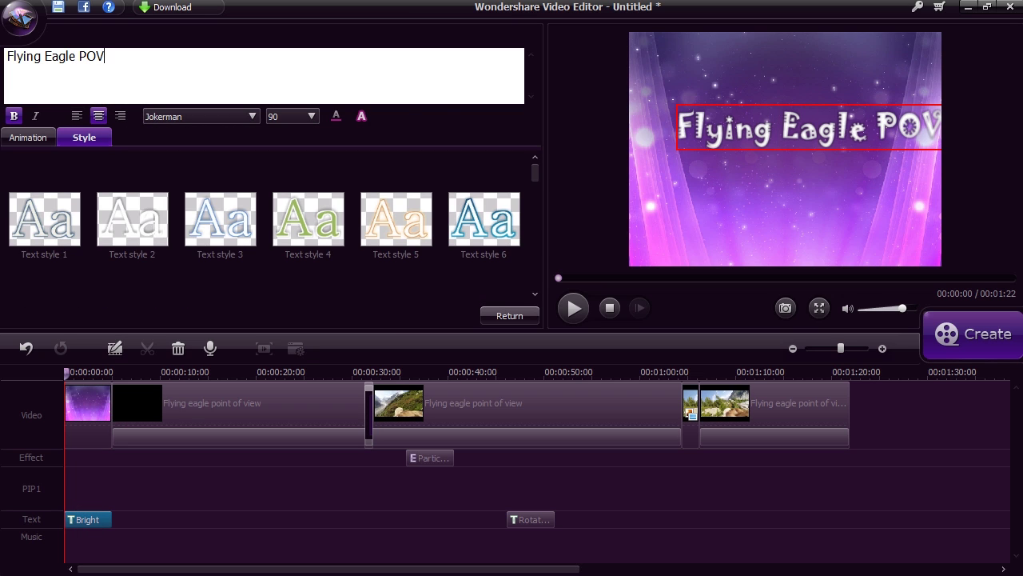
left_click(508, 315)
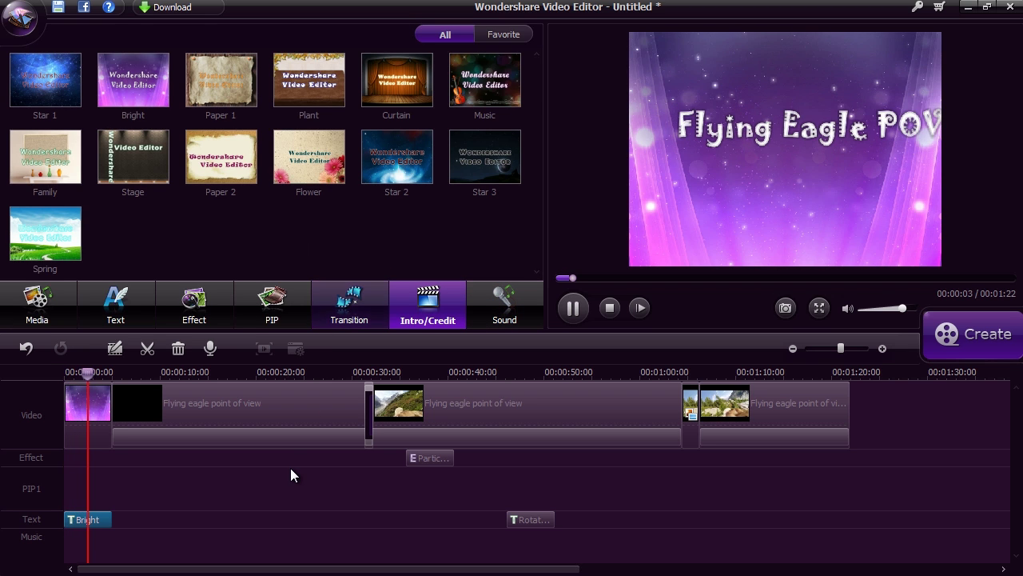
key("space")
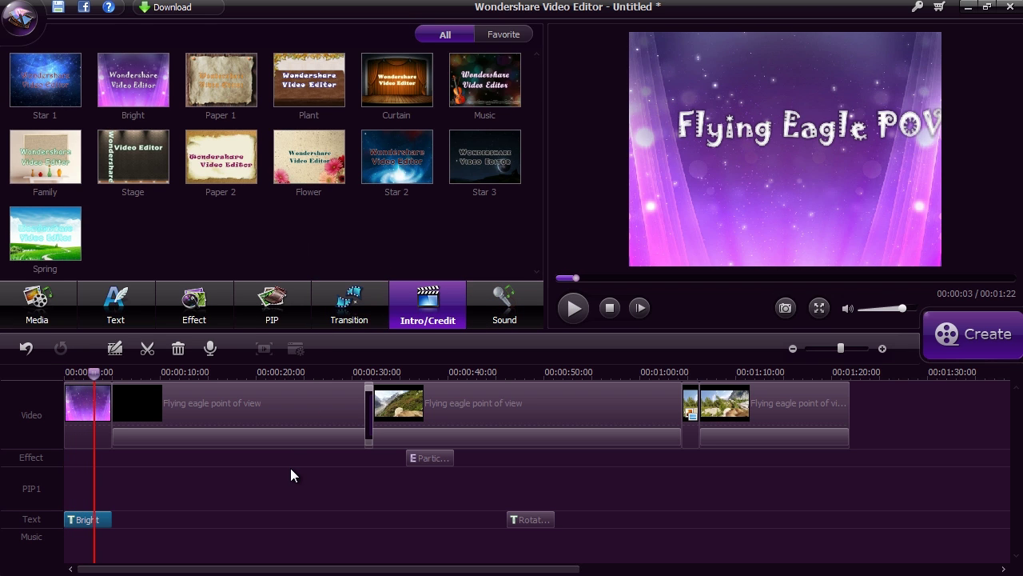
Step: Set the playhead to 00:00:18 and preview the Alarm and Cartoon Boing sounds
left_click(236, 375)
left_click(504, 303)
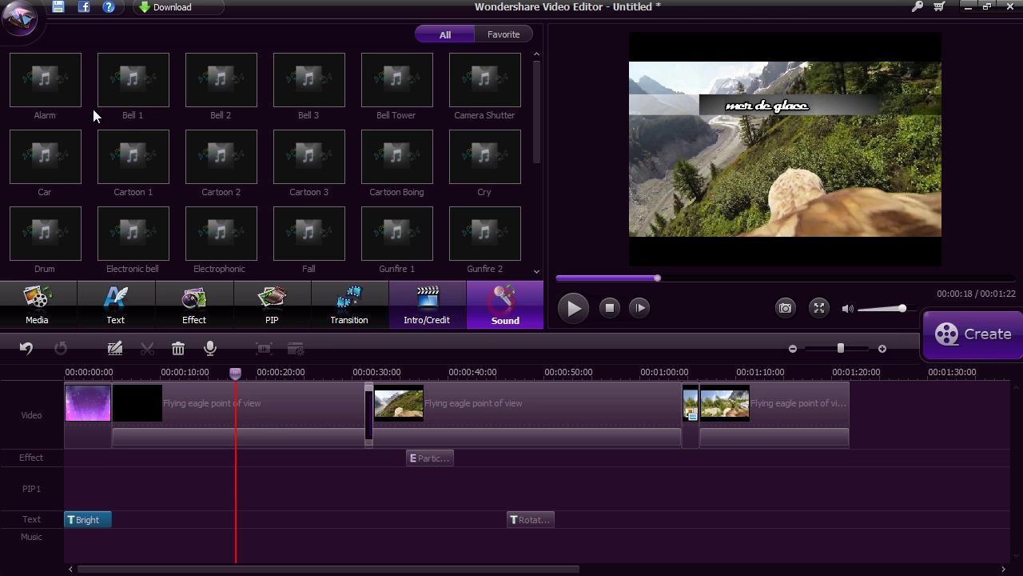
left_click(44, 84)
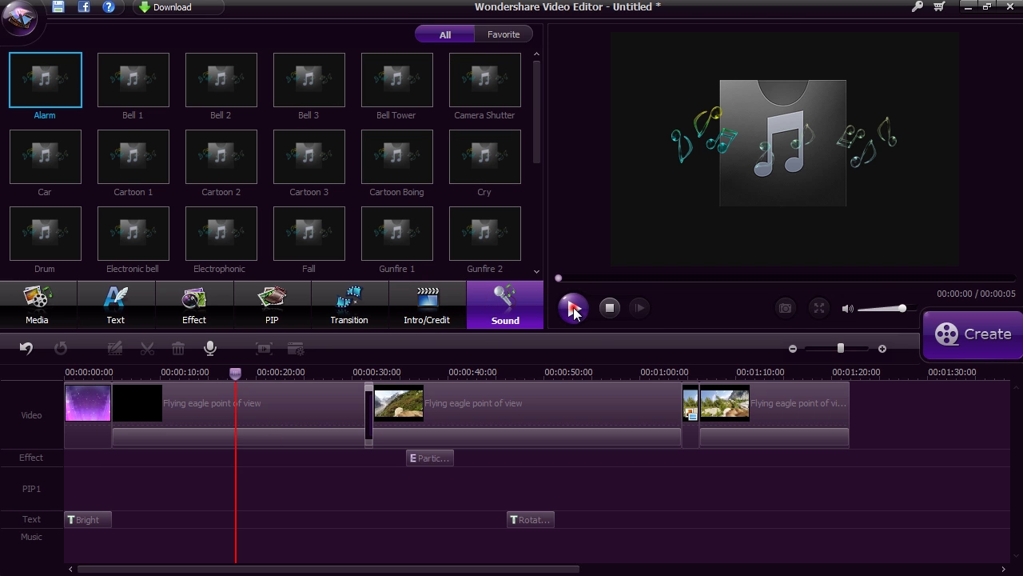
left_click(574, 308)
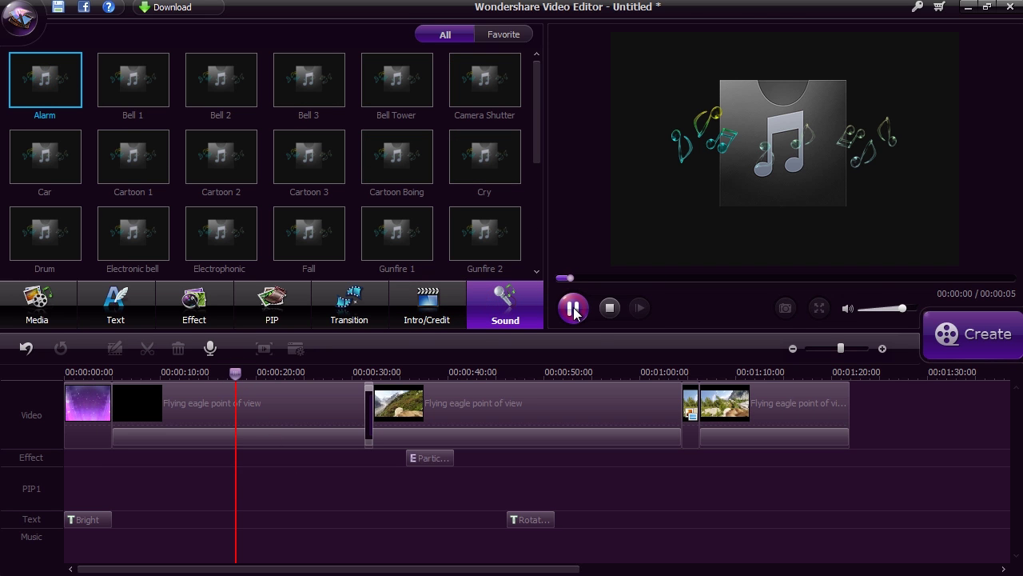
left_click(400, 162)
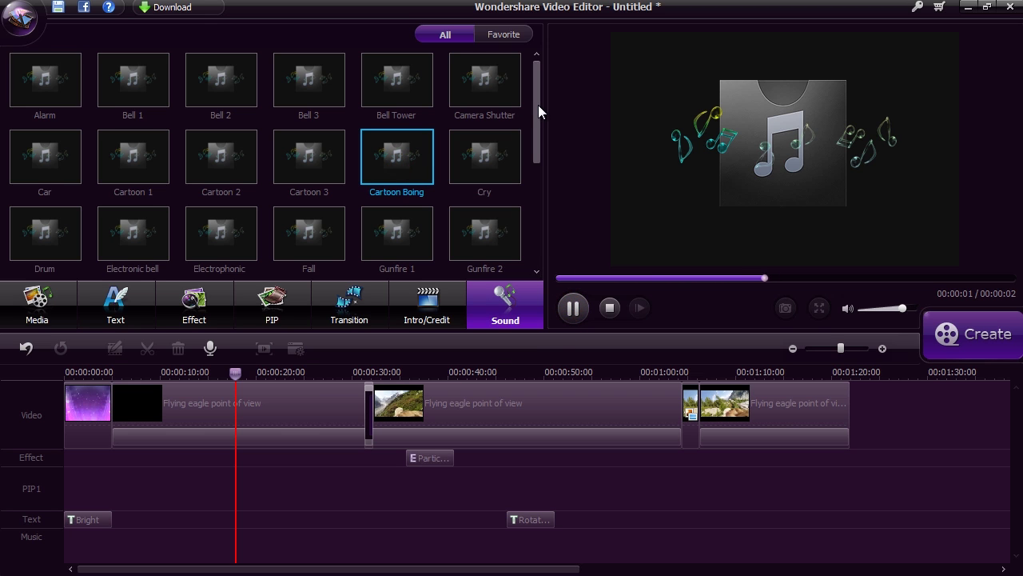
Step: Drop the Drum sound onto a sound track at 00:00:18 and play it back
left_click_drag(53, 240, 283, 473)
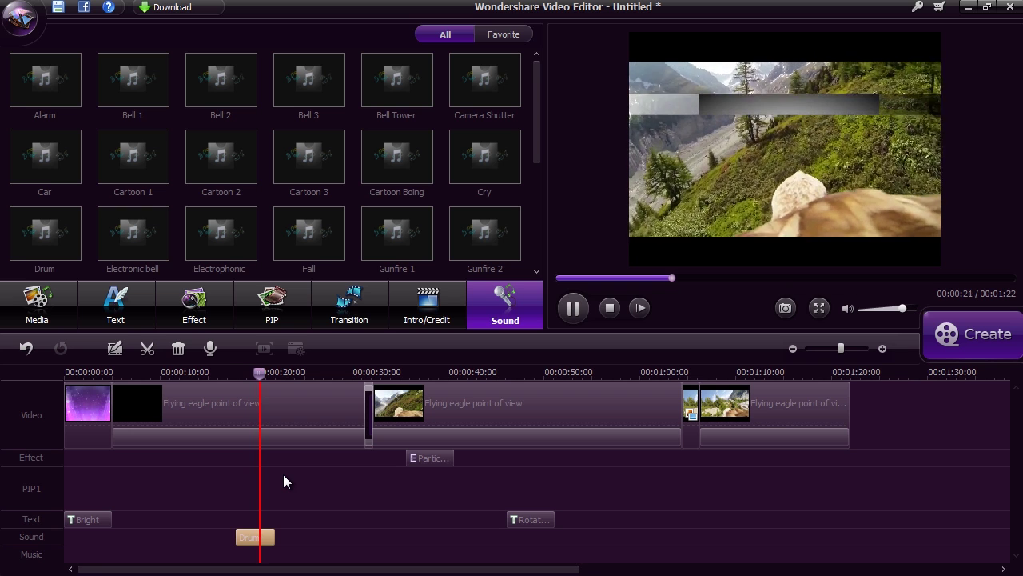
key("space")
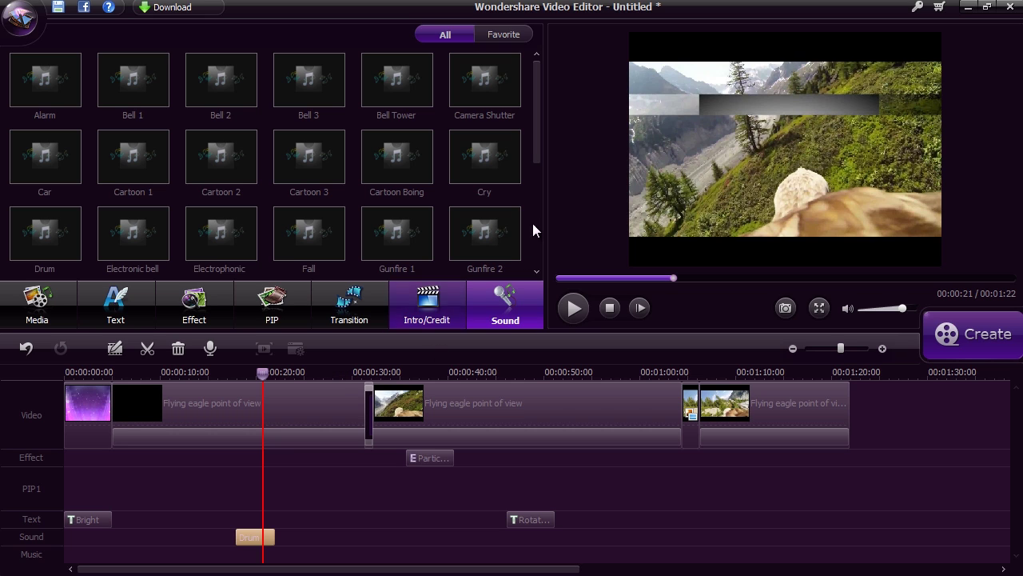
left_click_drag(533, 143, 542, 223)
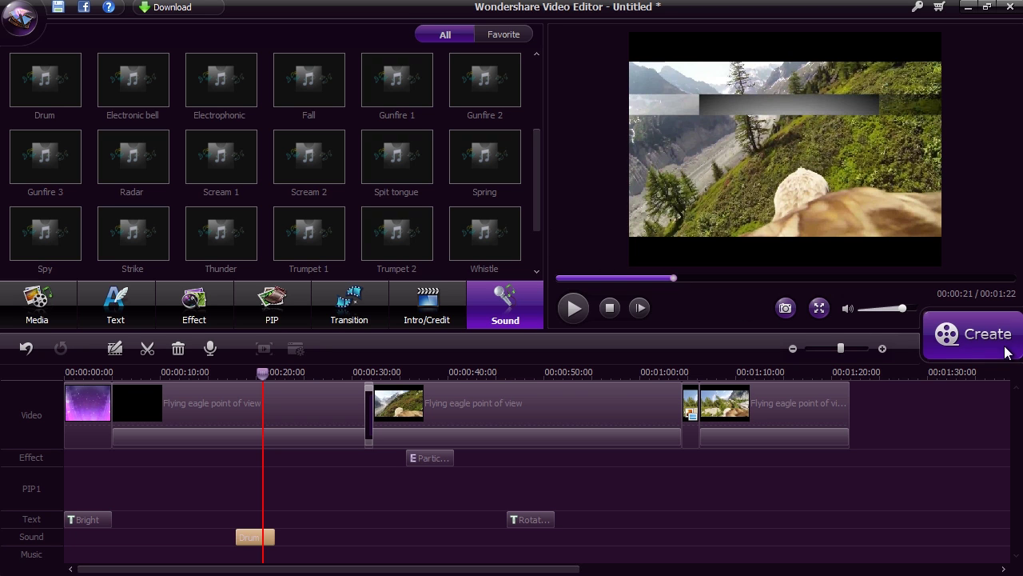
left_click(974, 342)
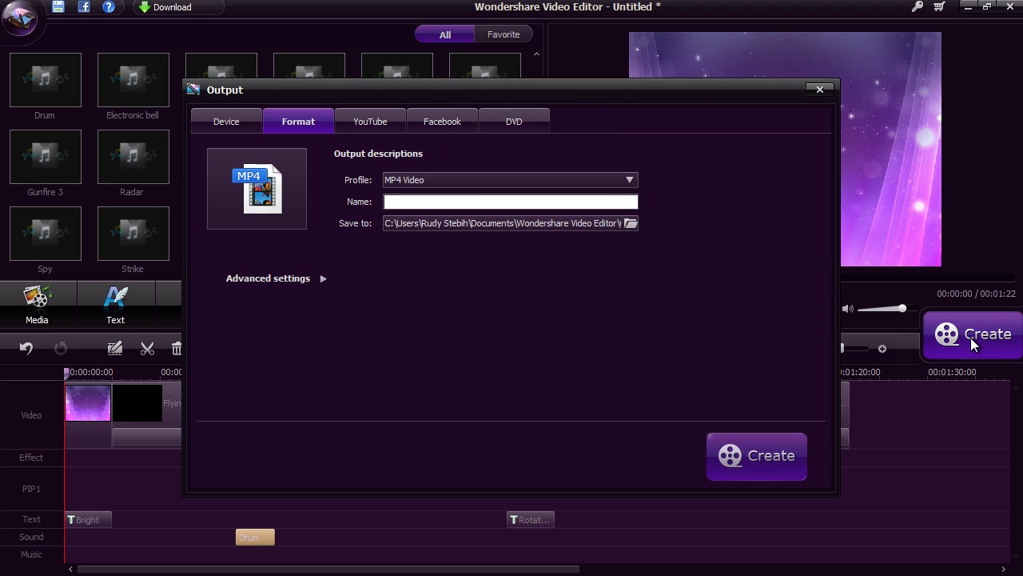
Step: Look through the Device output profiles without changing anything
left_click(227, 124)
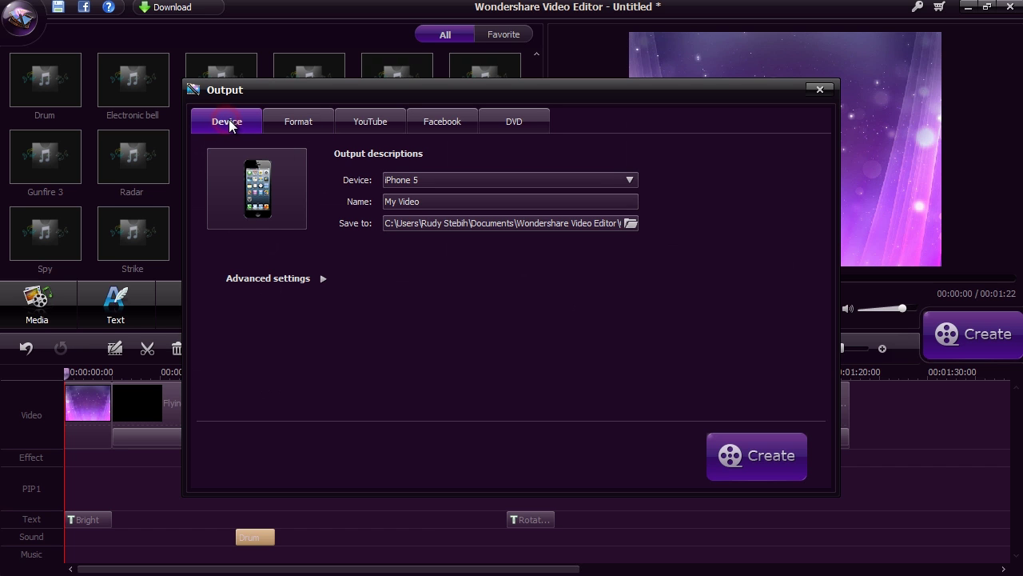
left_click(631, 180)
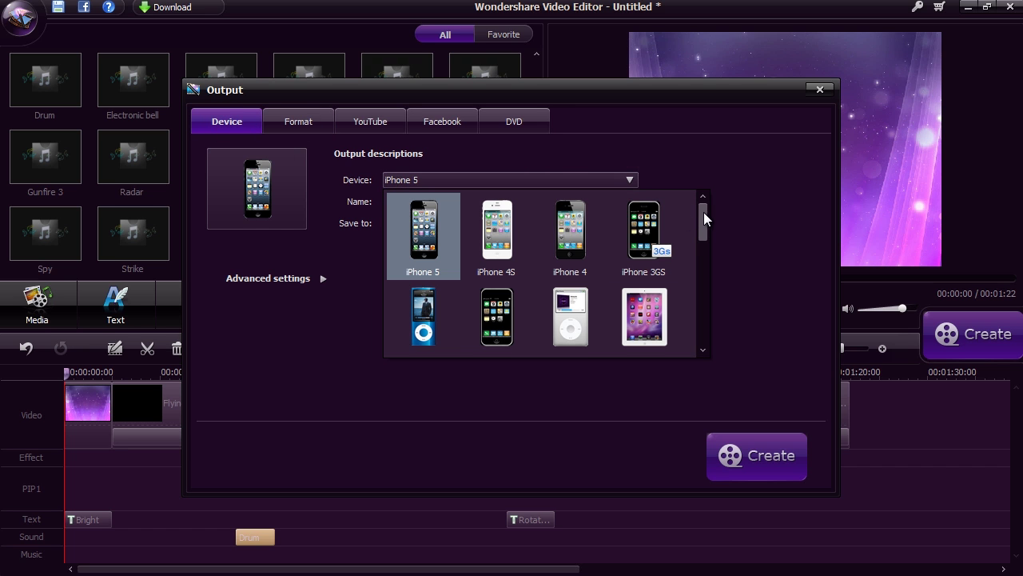
mouse_move(704, 212)
left_mouse_down()
mouse_move(705, 315)
mouse_move(711, 213)
left_mouse_up()
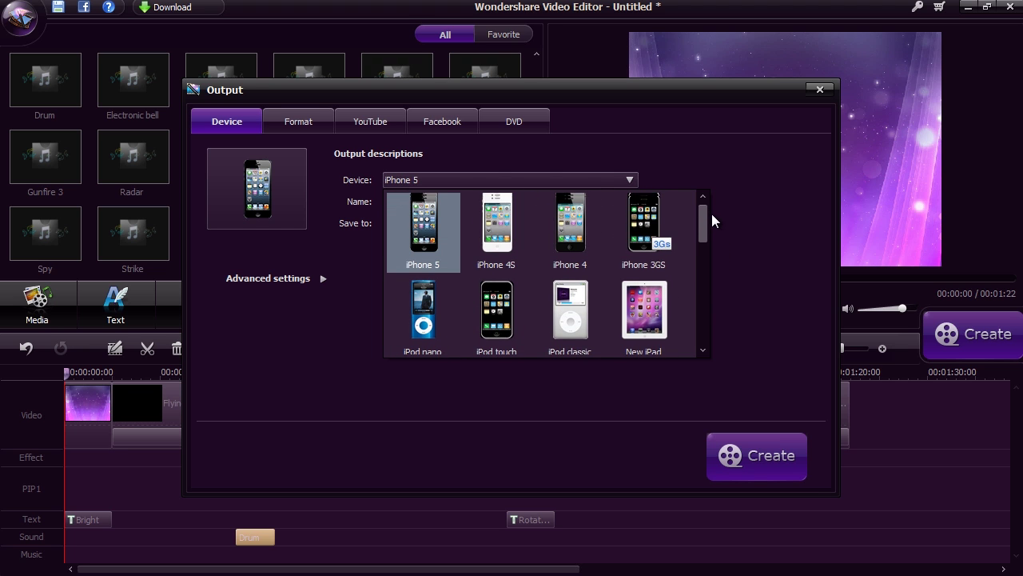
left_click(302, 121)
left_click(301, 123)
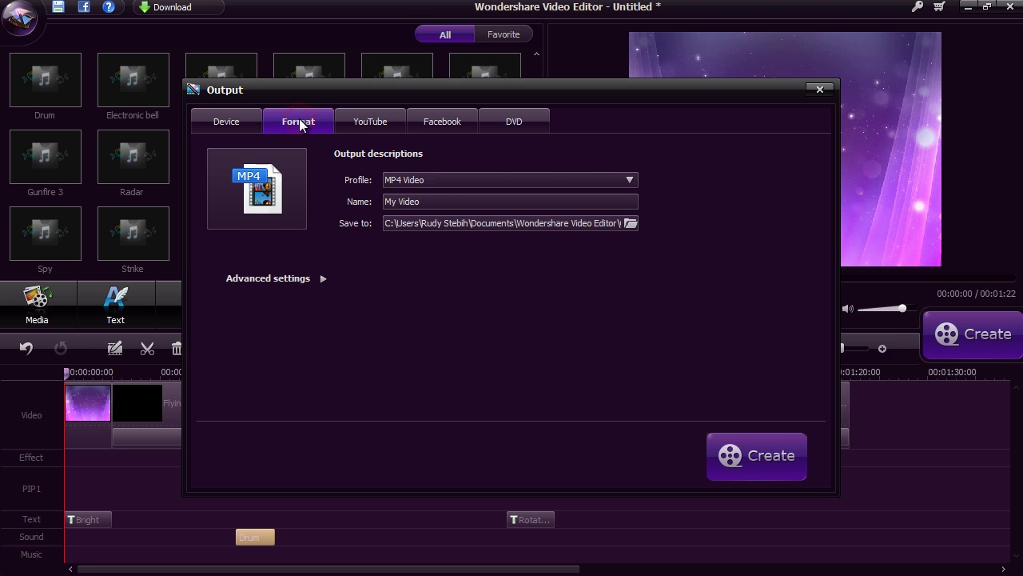
Step: Create the movie as MP4 Video named 'My Video', then return to the product web page
left_click(620, 179)
left_click_drag(704, 218, 701, 248)
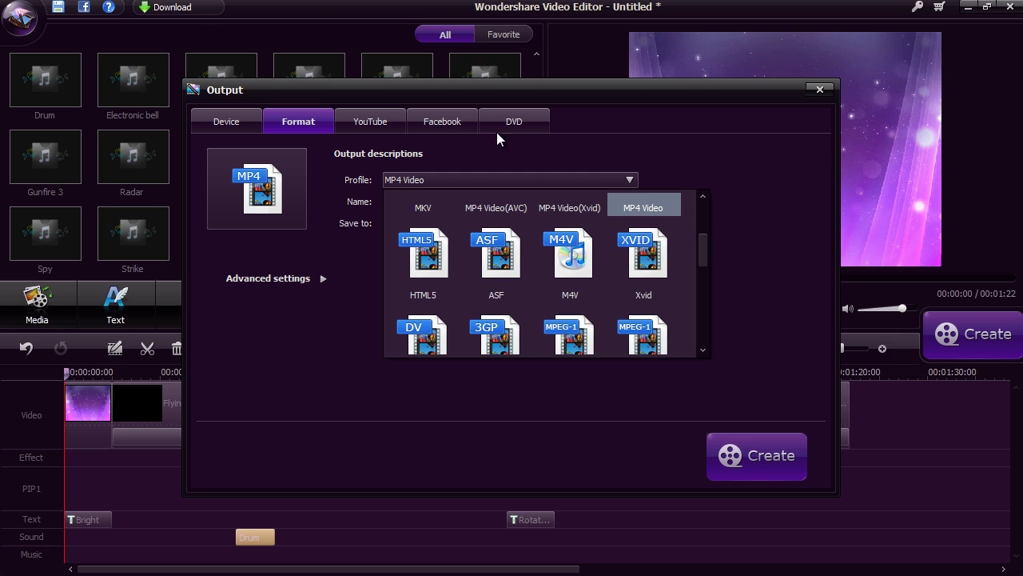
left_click(516, 122)
left_click(515, 121)
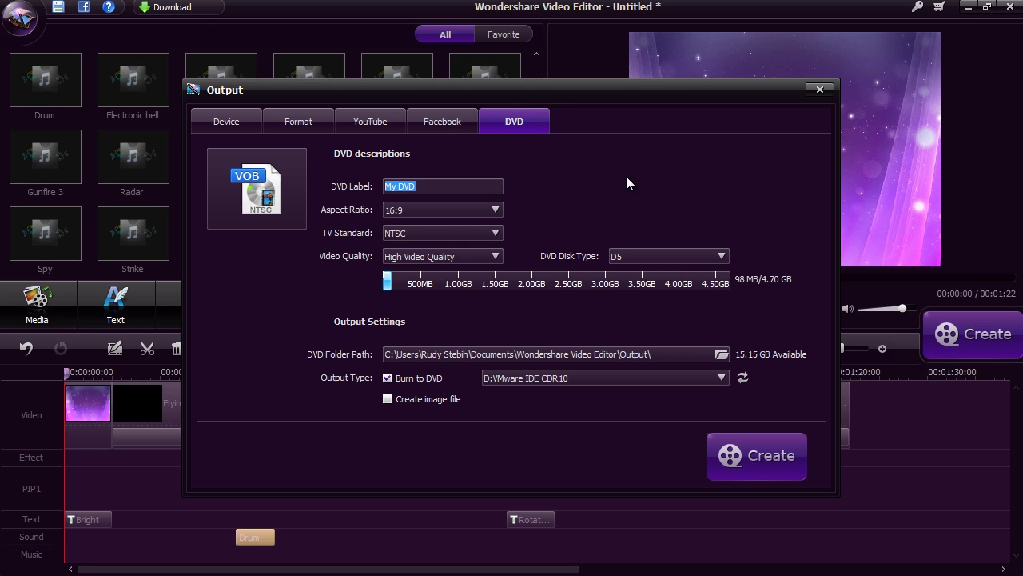
left_click(298, 122)
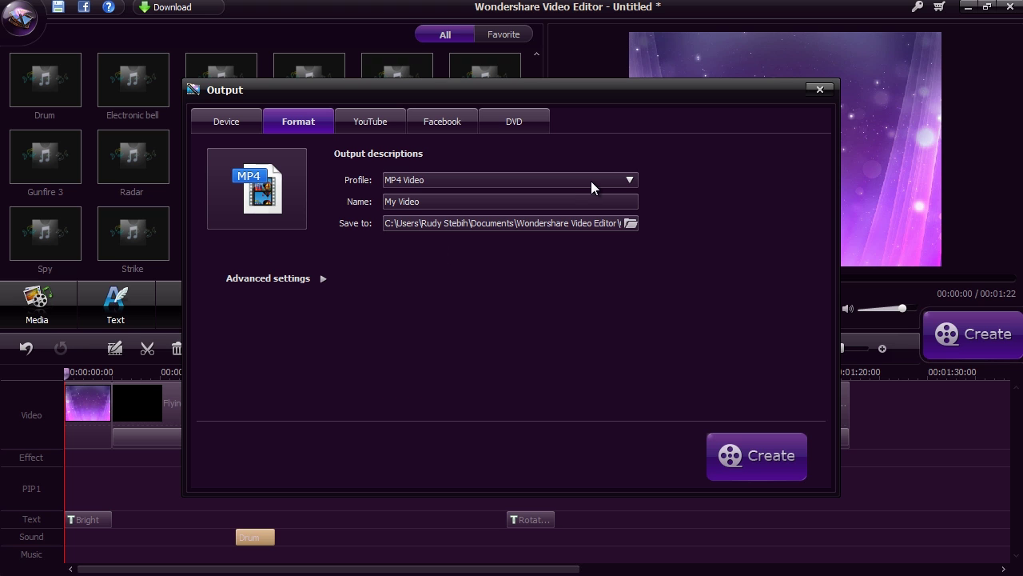
left_click(747, 462)
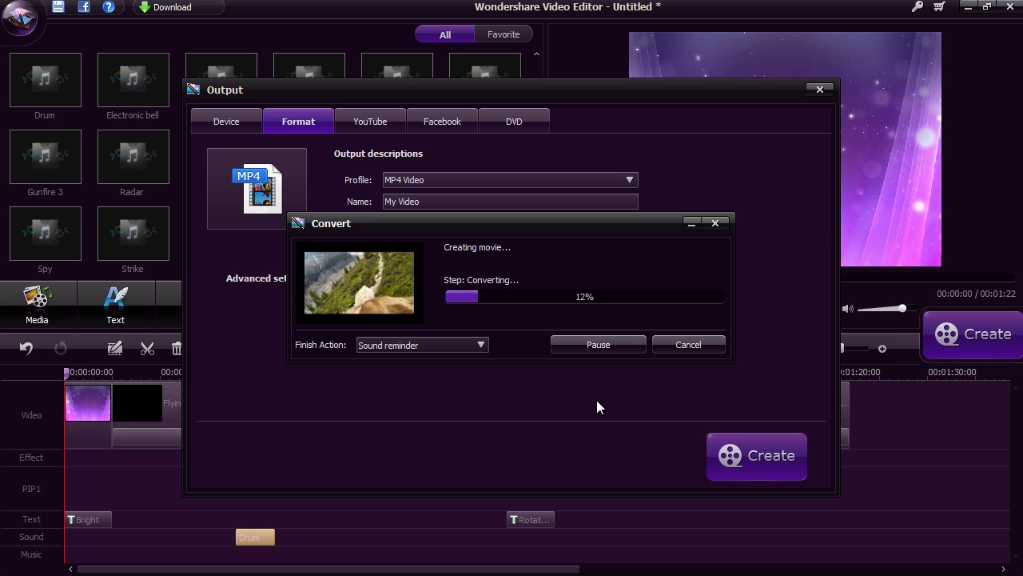
key("alt+Tab")
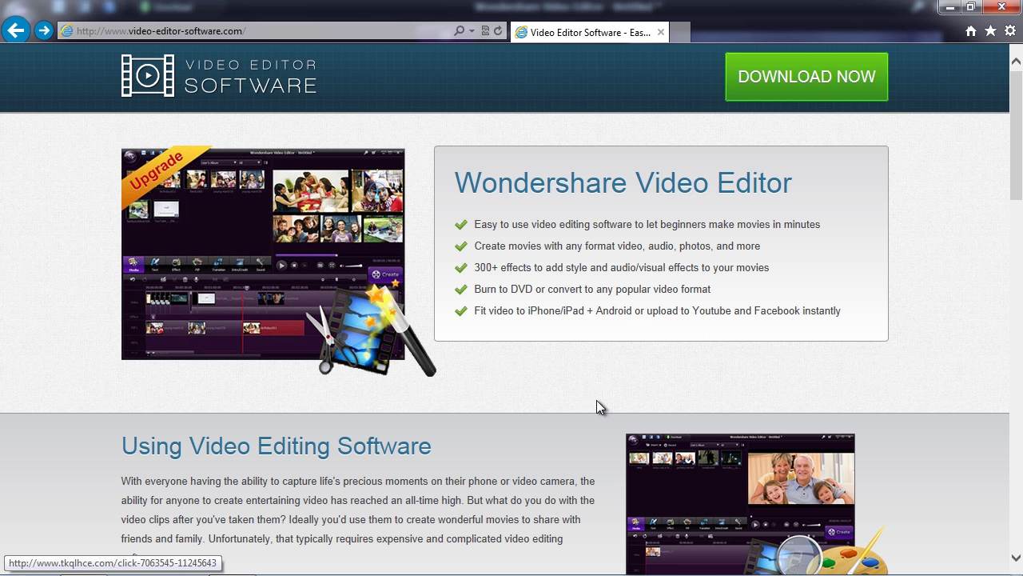
Step: Scroll the video-editor-software.com page down to the 'Get Wondershare Video Editor Today' download offer
left_click_drag(1016, 143, 1014, 497)
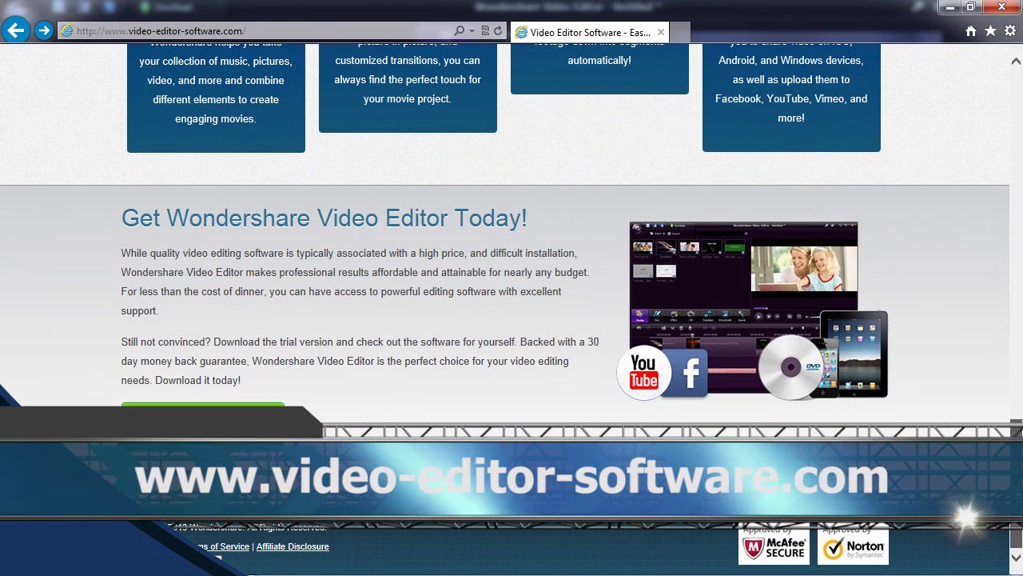